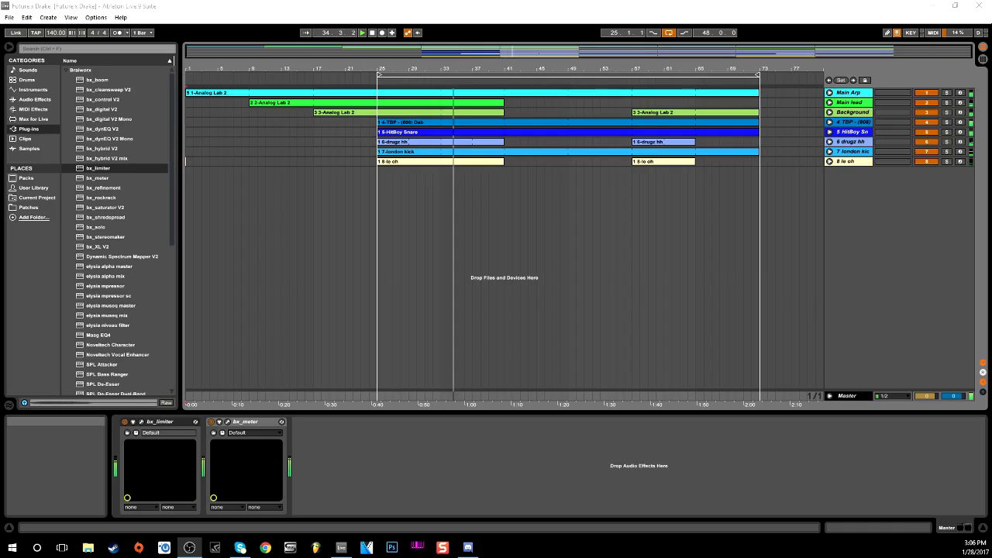
Step: Open the bx_meter window on the master track and move it aside to watch the mix levels during playback
{"action": "left_click", "coordinate": [225, 424]}
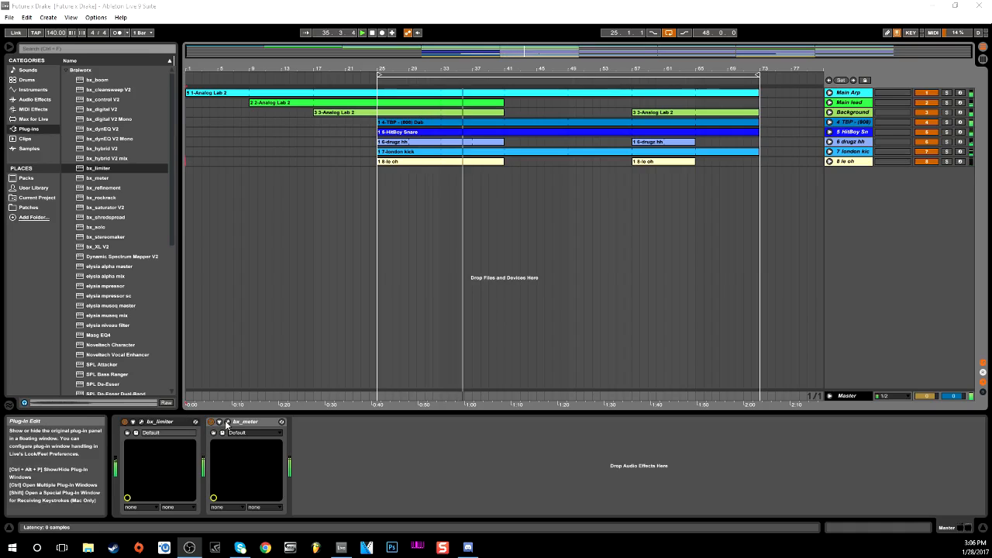
{"action": "left_click_drag", "start_coordinate": [213, 141], "coordinate": [818, 106]}
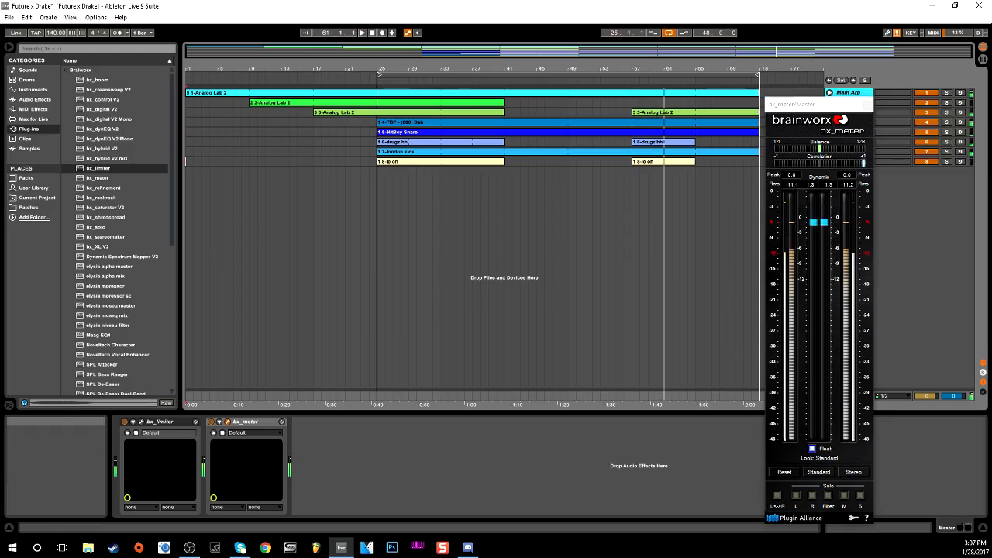
{"action": "left_click", "coordinate": [189, 548]}
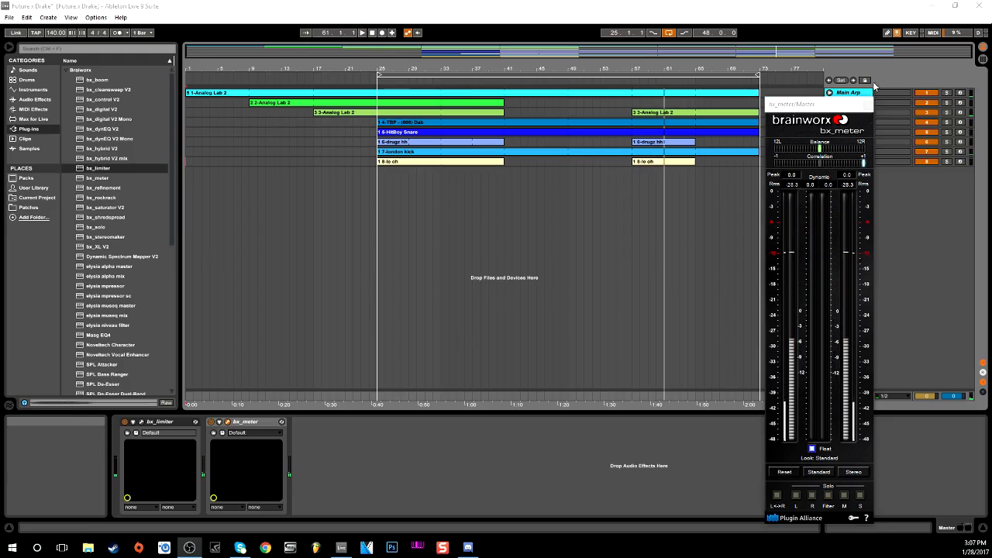
{"action": "left_click", "coordinate": [341, 548]}
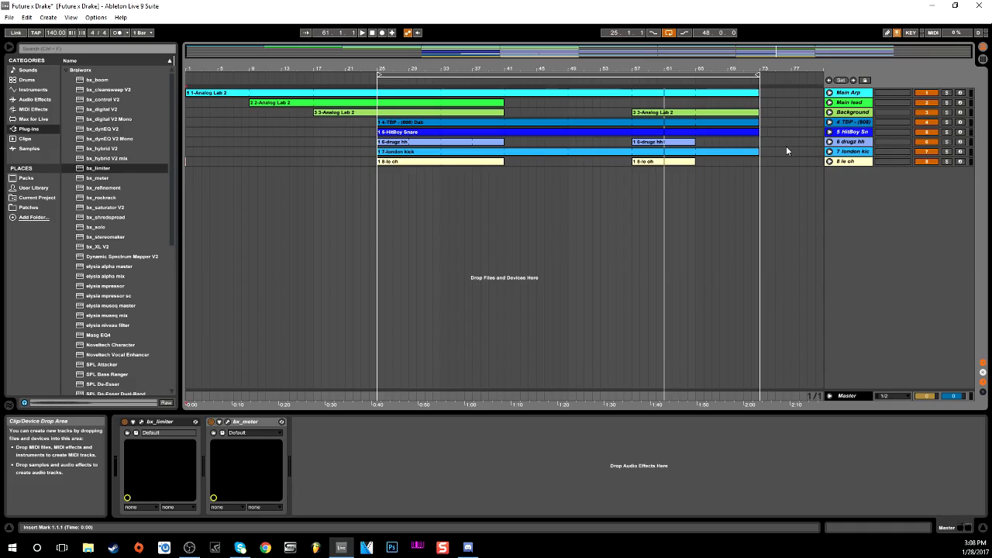
Step: Collapse the Brainworx plug-in folder and unfold tracks 1 to 7, from Main Arp down to the london kick
{"action": "left_click", "coordinate": [65, 69]}
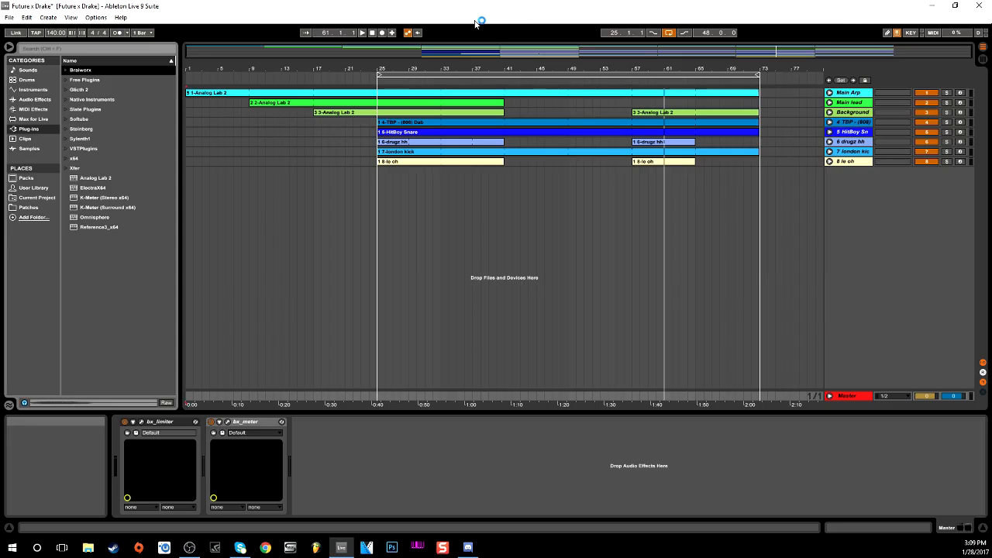
{"action": "left_click", "coordinate": [830, 93]}
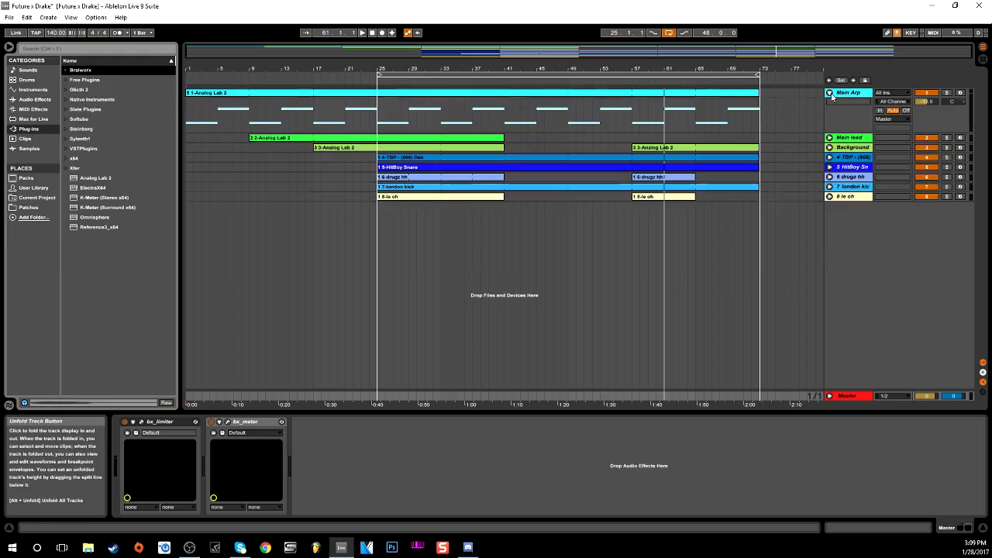
{"action": "left_click", "coordinate": [829, 137]}
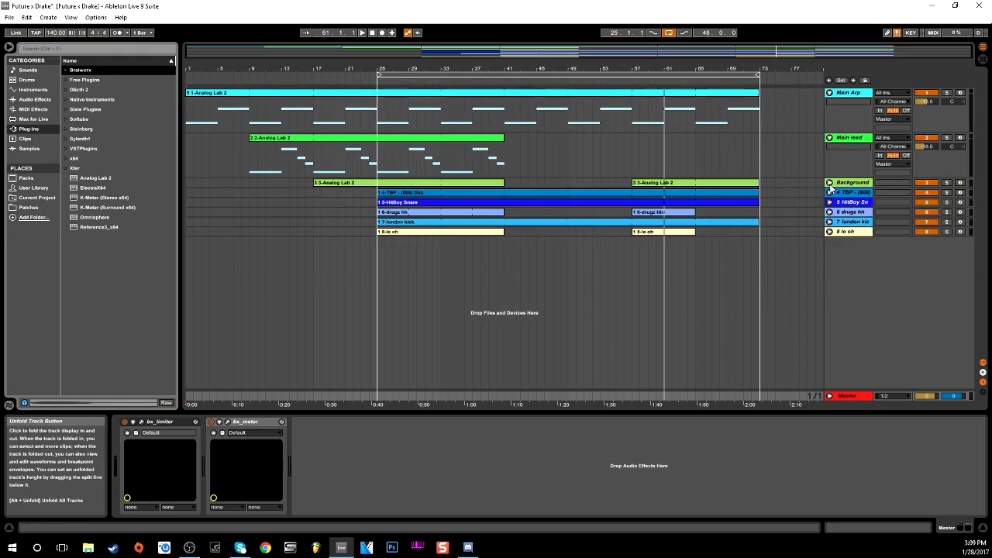
{"action": "left_click", "coordinate": [830, 183]}
{"action": "left_click", "coordinate": [830, 227]}
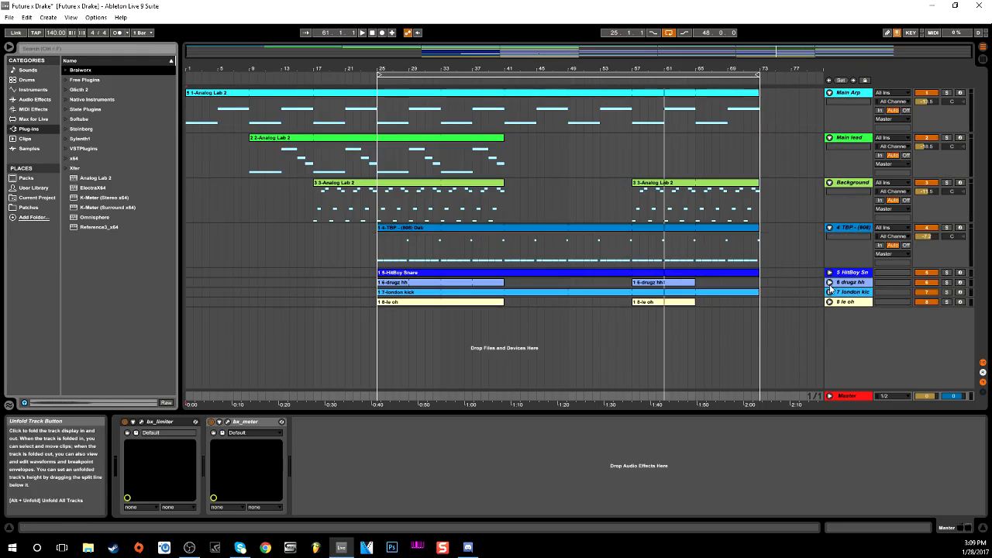
{"action": "left_click", "coordinate": [829, 273]}
{"action": "left_click", "coordinate": [829, 317]}
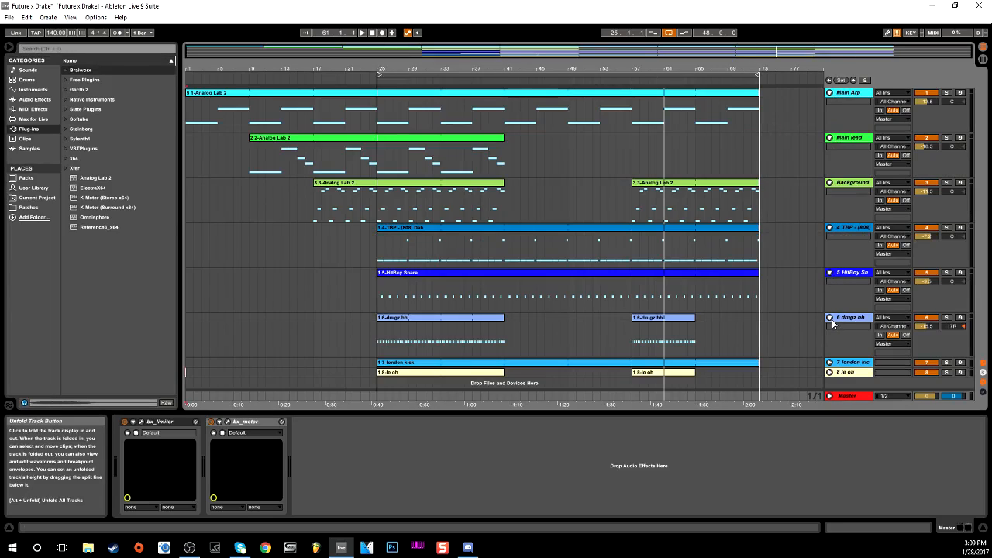
{"action": "left_click", "coordinate": [829, 362]}
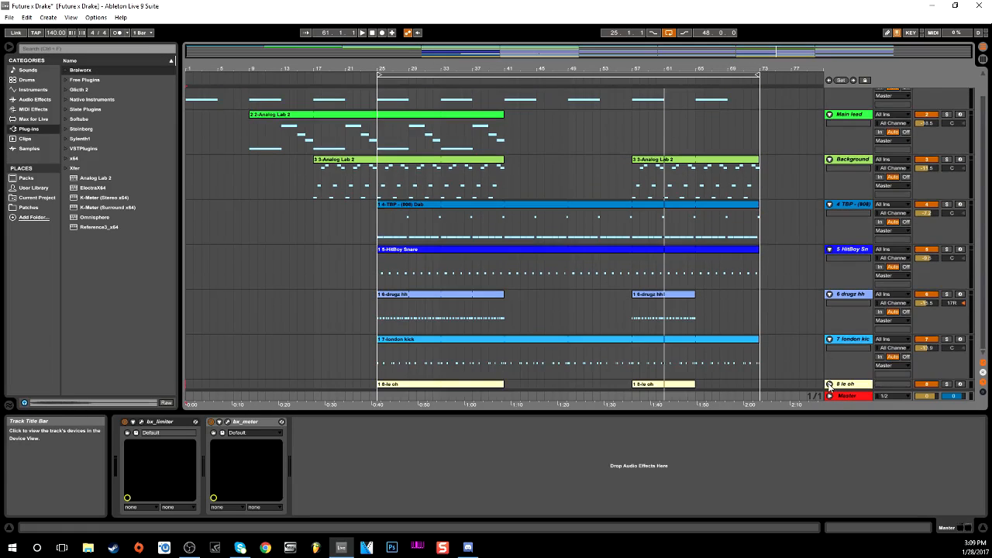
{"action": "scroll", "coordinate": [692, 247], "scroll_direction": "up", "scroll_amount": 2}
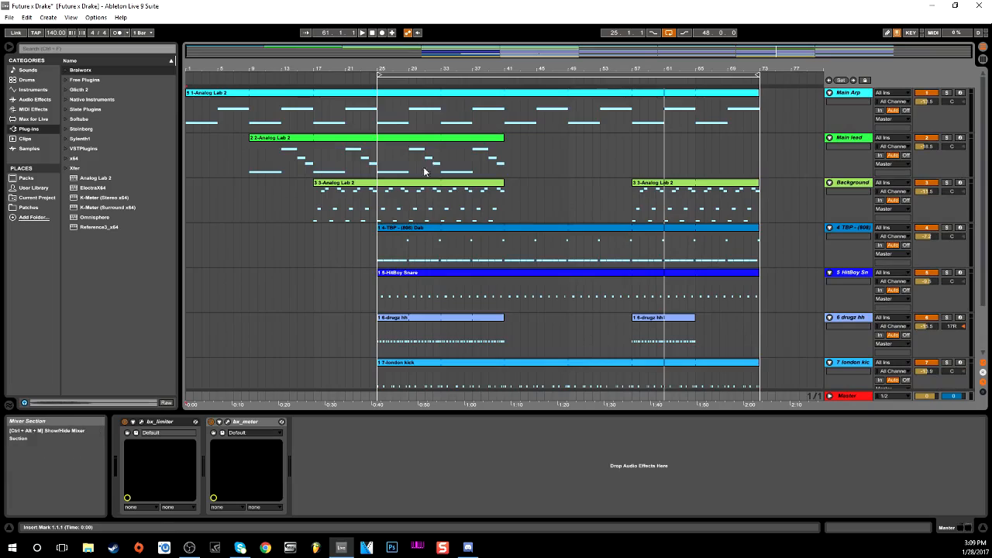
Step: Open the Analog Lab 2 instrument on the Main Arp track and reposition its window so the whole interface is visible
{"action": "left_click", "coordinate": [836, 96]}
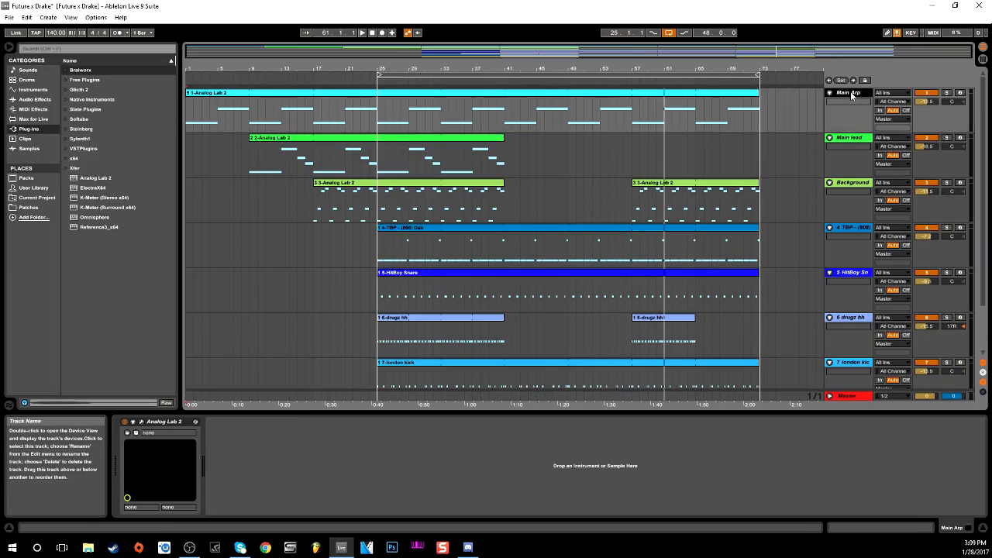
{"action": "left_click", "coordinate": [141, 422]}
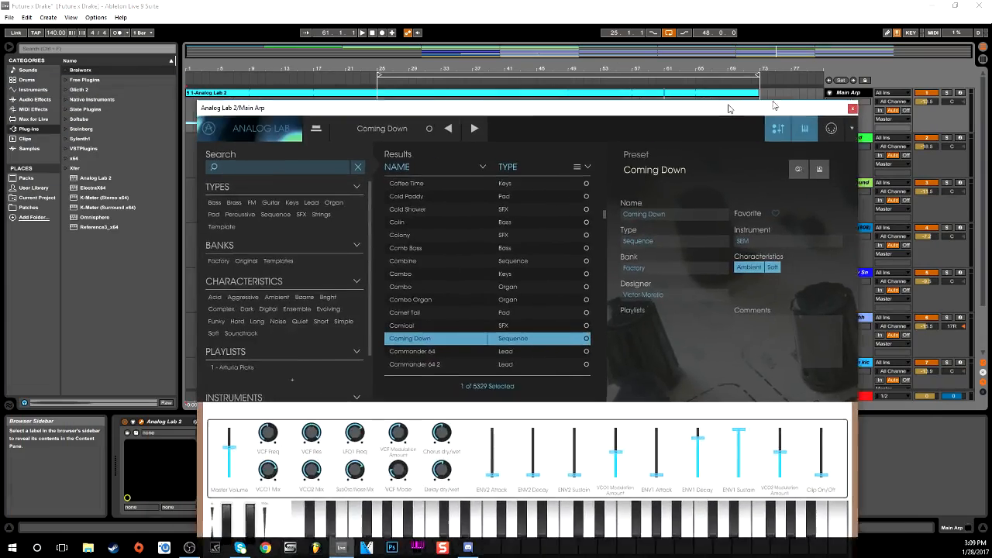
{"action": "left_click_drag", "start_coordinate": [725, 104], "coordinate": [745, 53]}
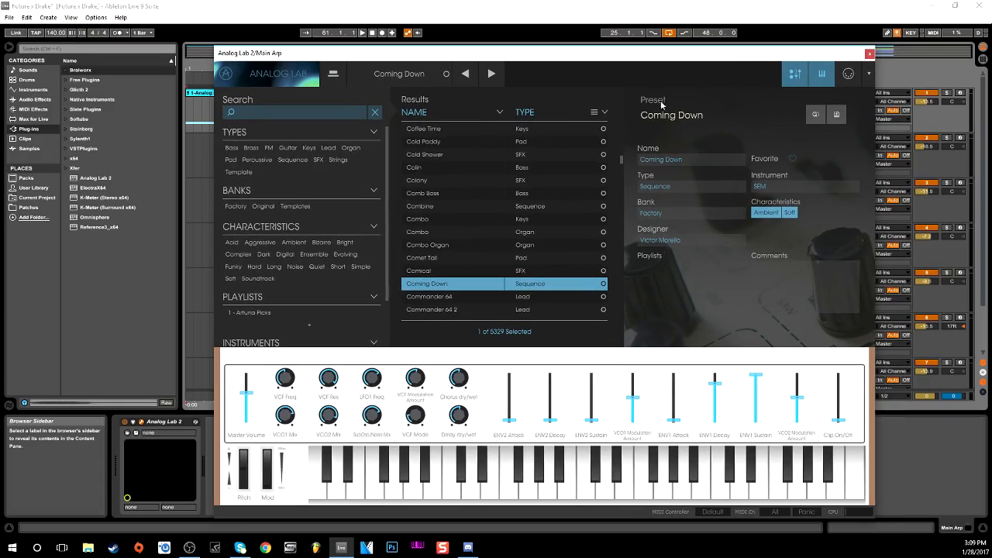
Step: Solo the Main Arp track, play it briefly to hear the Coming Down preset, and close the instrument window
{"action": "left_click", "coordinate": [947, 92]}
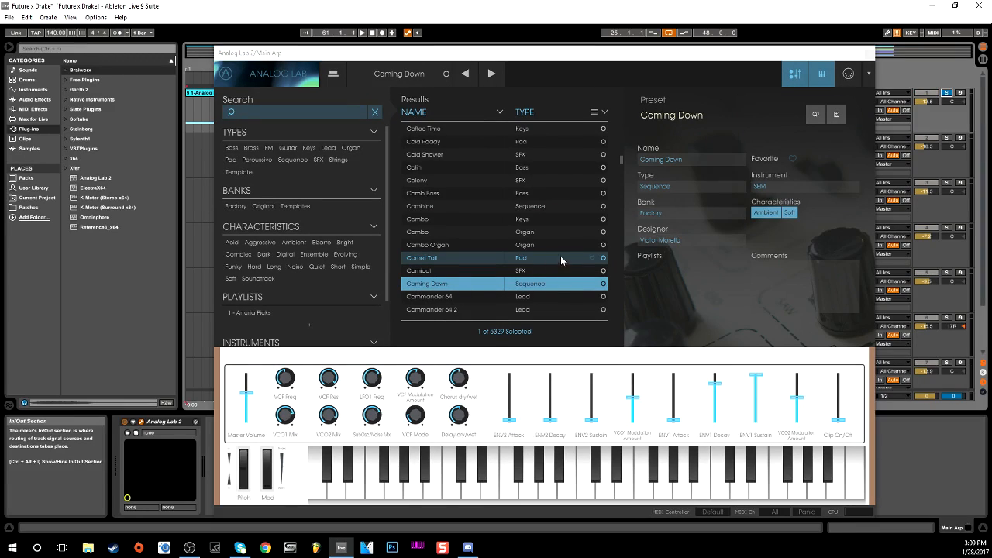
{"action": "left_click_drag", "start_coordinate": [374, 54], "coordinate": [370, 59]}
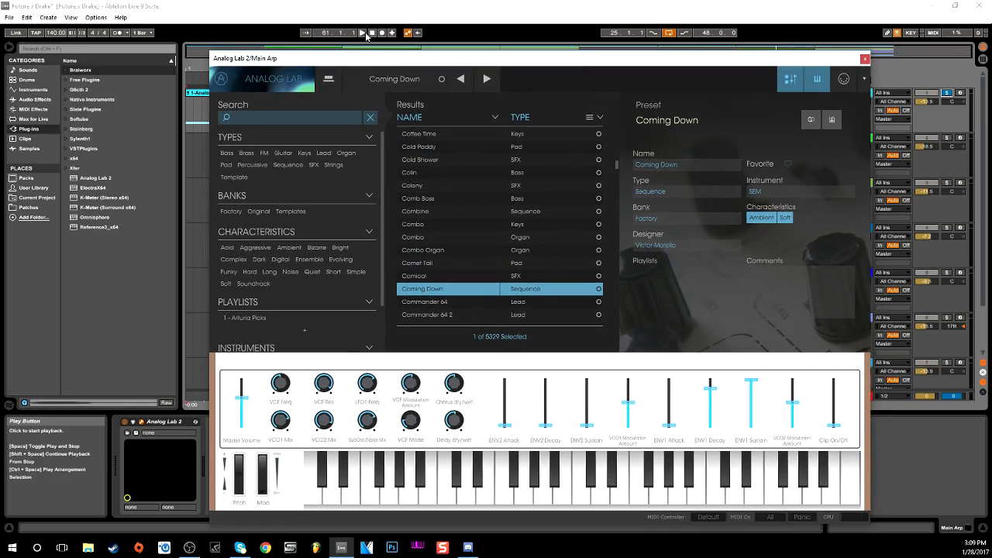
{"action": "left_click", "coordinate": [364, 33]}
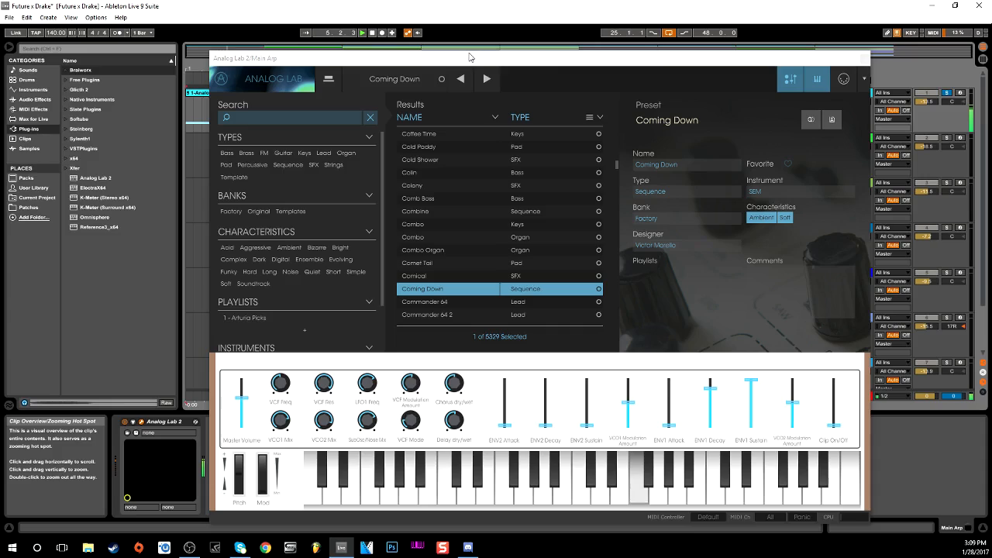
{"action": "left_click", "coordinate": [373, 37]}
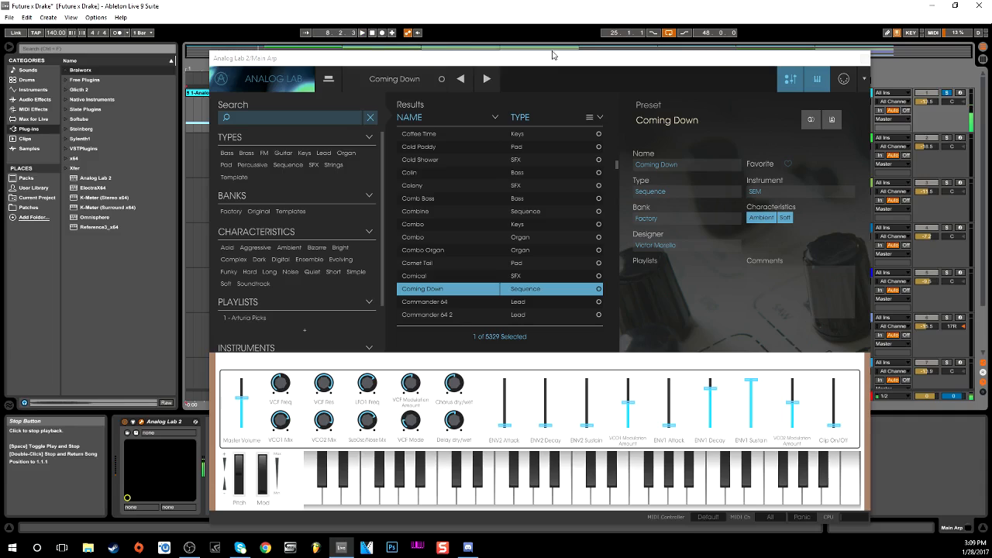
{"action": "left_click", "coordinate": [865, 58]}
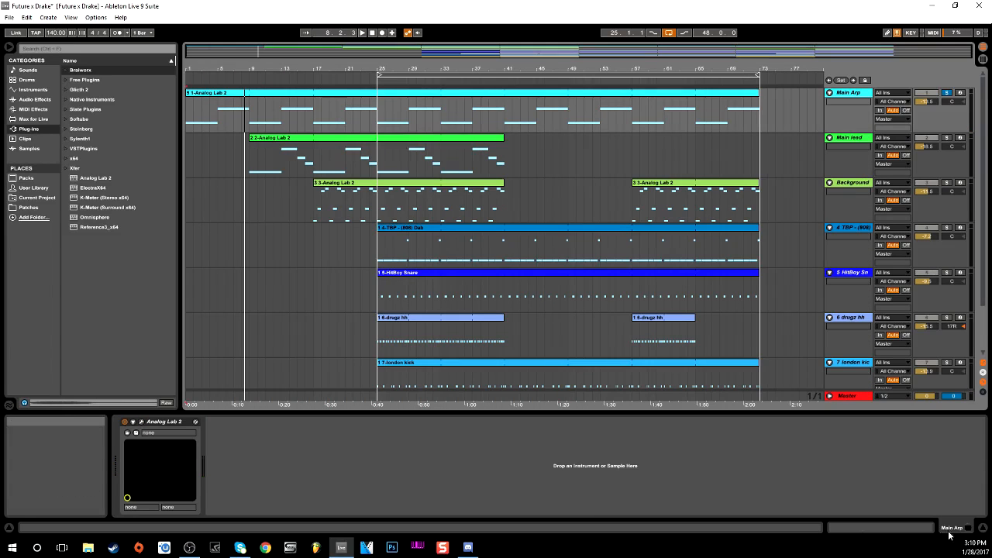
Step: Display the MIDI notes of the Main Arp clip in an enlarged note editor and place the insert marker at bar 25
{"action": "left_click", "coordinate": [899, 528]}
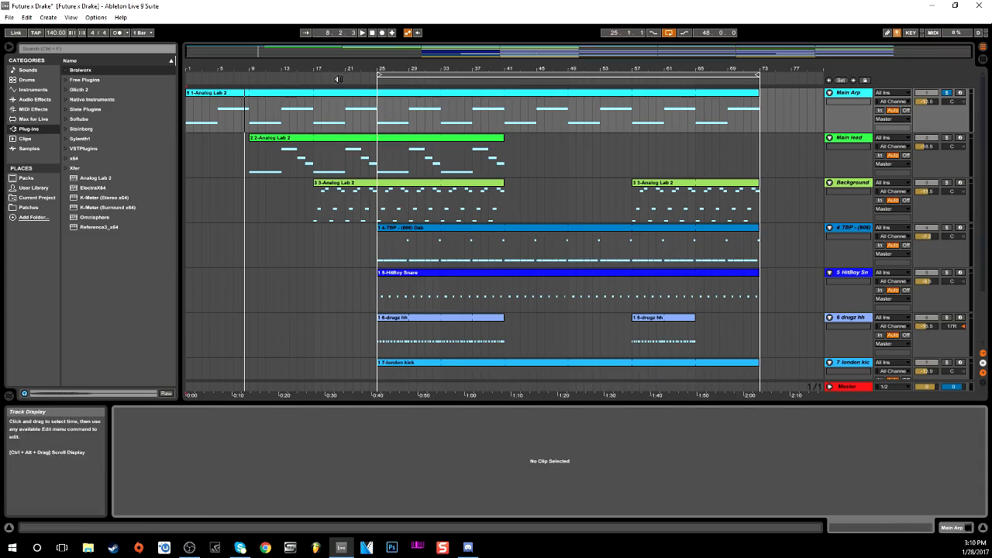
{"action": "left_click", "coordinate": [352, 94]}
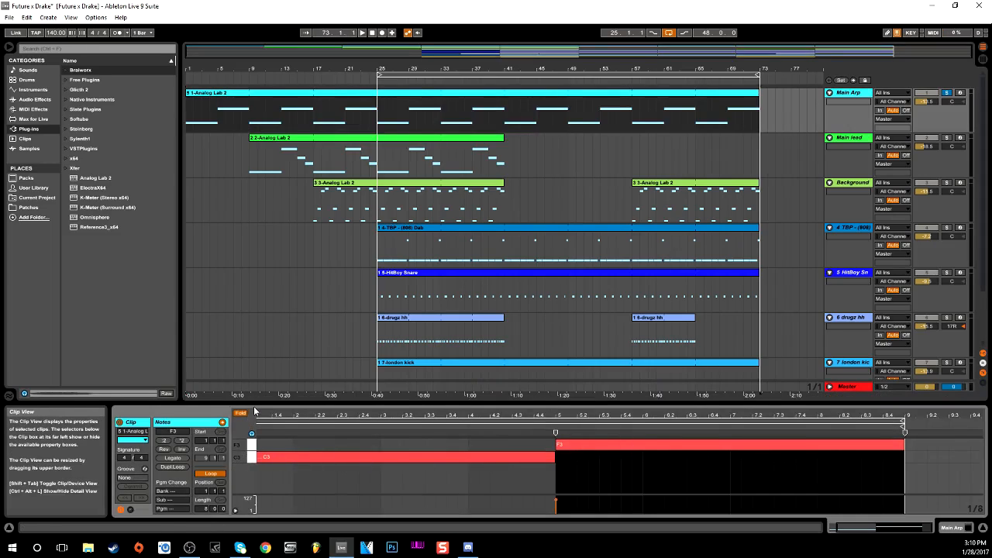
{"action": "left_click_drag", "start_coordinate": [253, 403], "coordinate": [253, 333]}
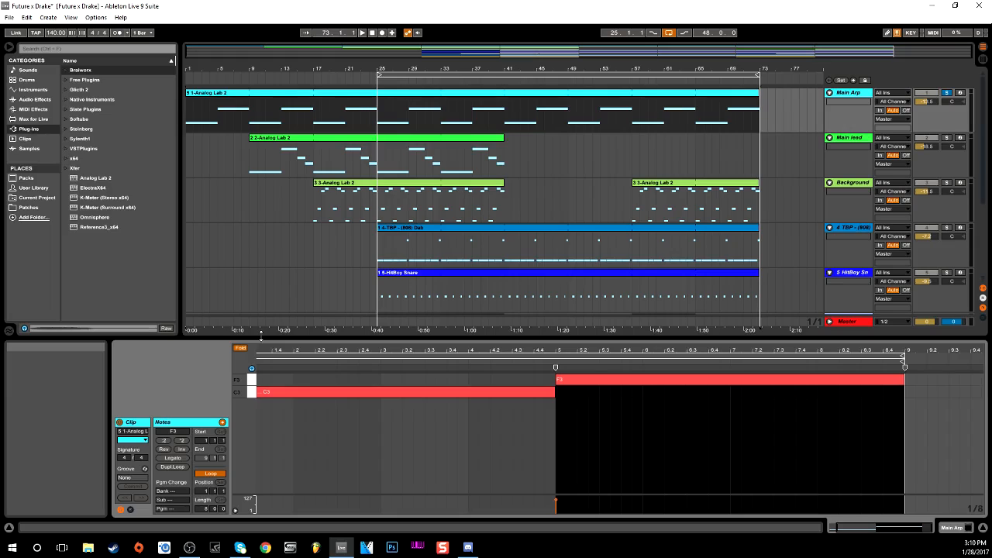
{"action": "left_click", "coordinate": [377, 79]}
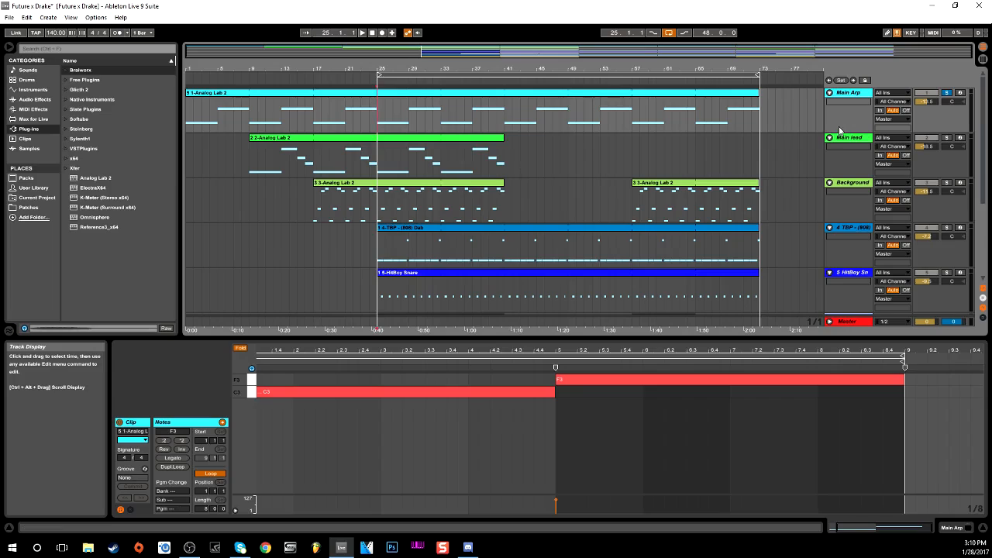
Step: Solo the Main lead track and show its clip's notes, folded to only the pitches used
{"action": "left_click", "coordinate": [947, 137]}
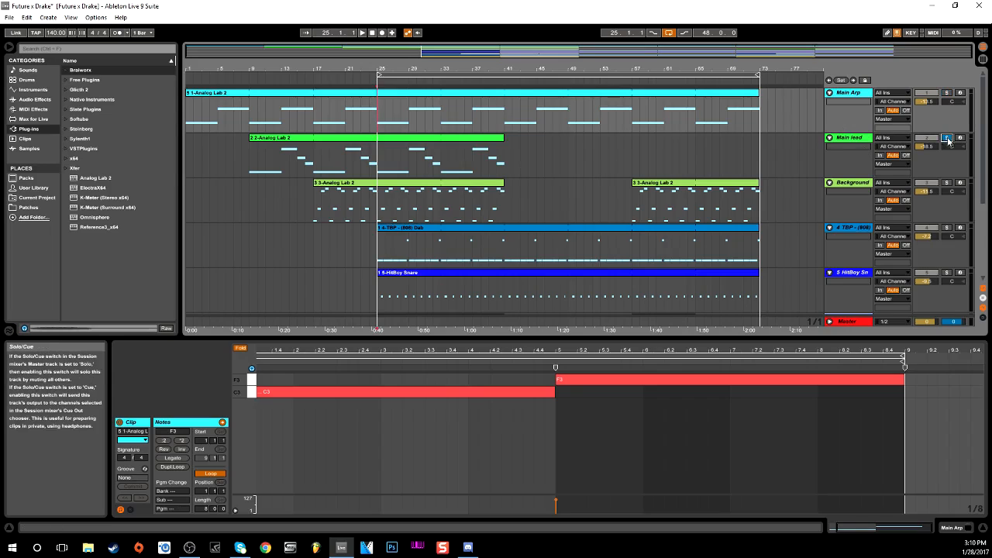
{"action": "left_click", "coordinate": [858, 142]}
{"action": "left_click", "coordinate": [401, 140]}
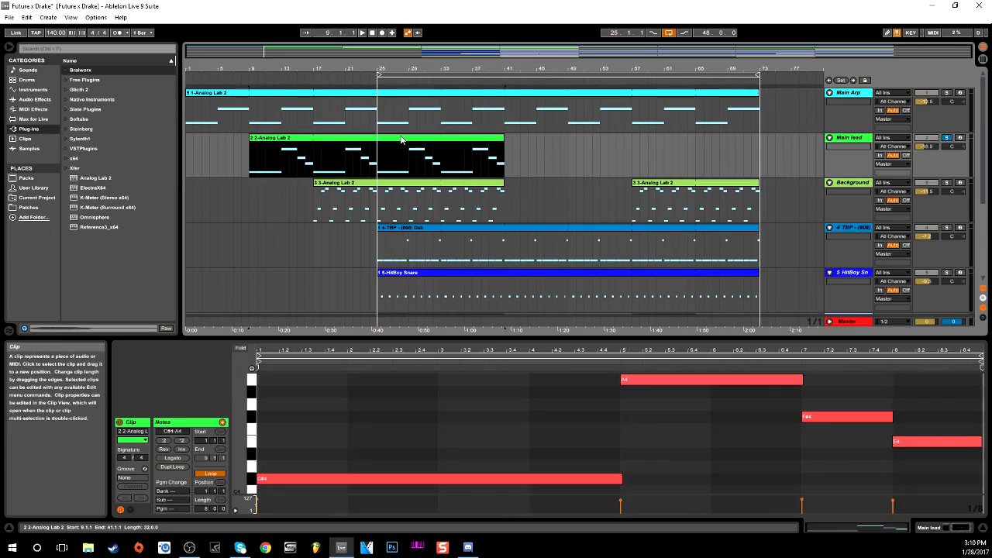
{"action": "left_click", "coordinate": [240, 347]}
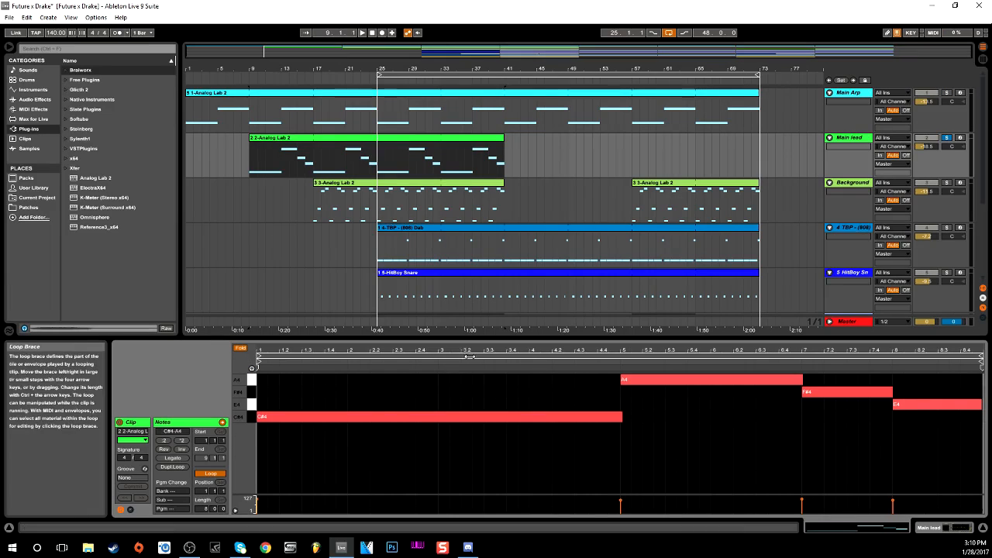
{"action": "mouse_move", "coordinate": [843, 529]}
{"action": "left_mouse_down"}
{"action": "mouse_move", "coordinate": [843, 552]}
{"action": "mouse_move", "coordinate": [842, 529]}
{"action": "left_mouse_up"}
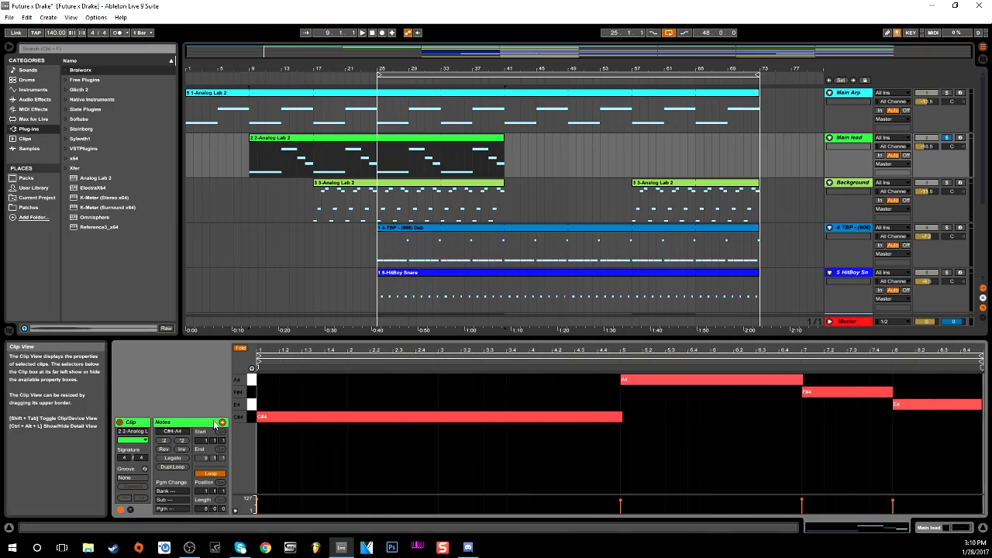
Step: Review the Main lead track's Jeanne d'Arc preset in Analog Lab 2, close the plug-in window, and play the soloed lead
{"action": "left_click", "coordinate": [922, 535]}
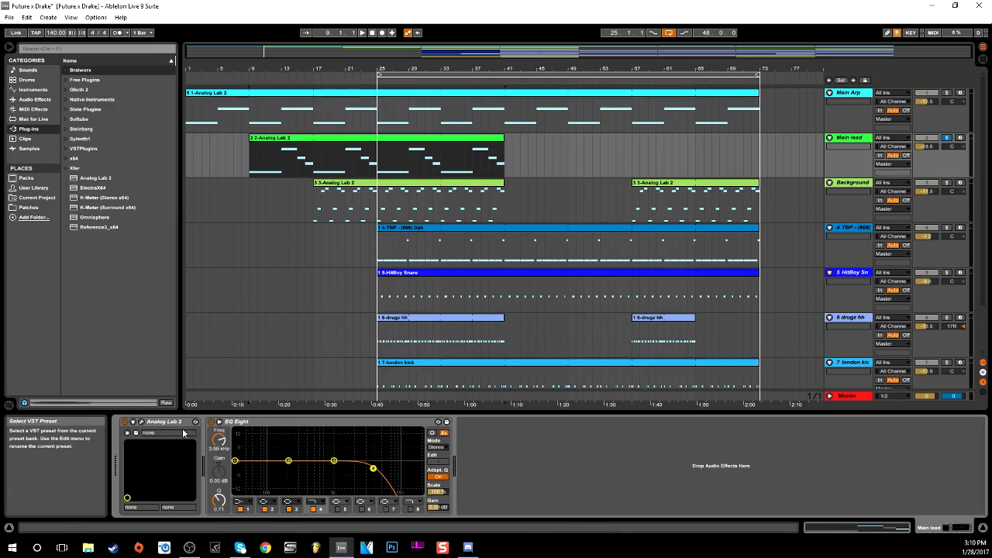
{"action": "left_click", "coordinate": [141, 422]}
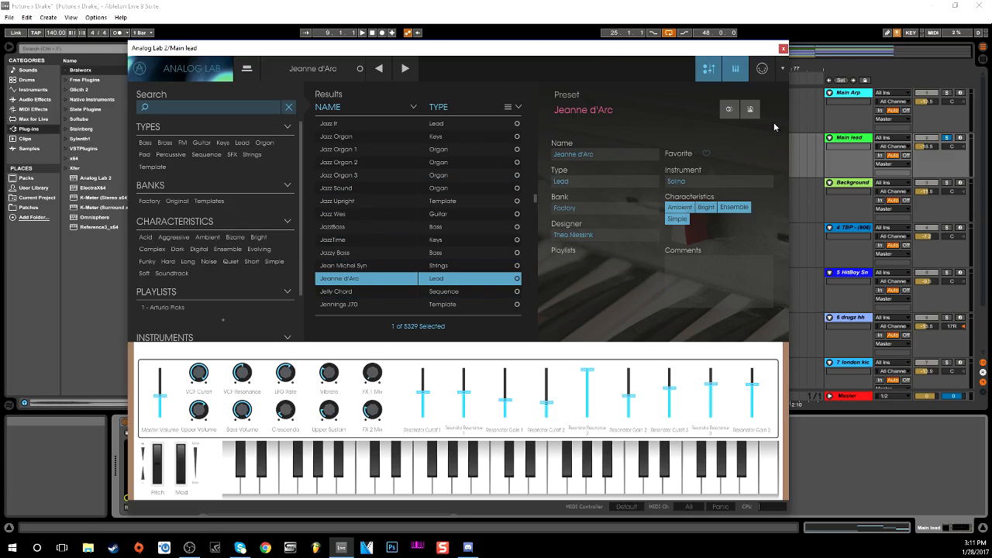
{"action": "left_click", "coordinate": [783, 48]}
{"action": "left_click", "coordinate": [362, 33]}
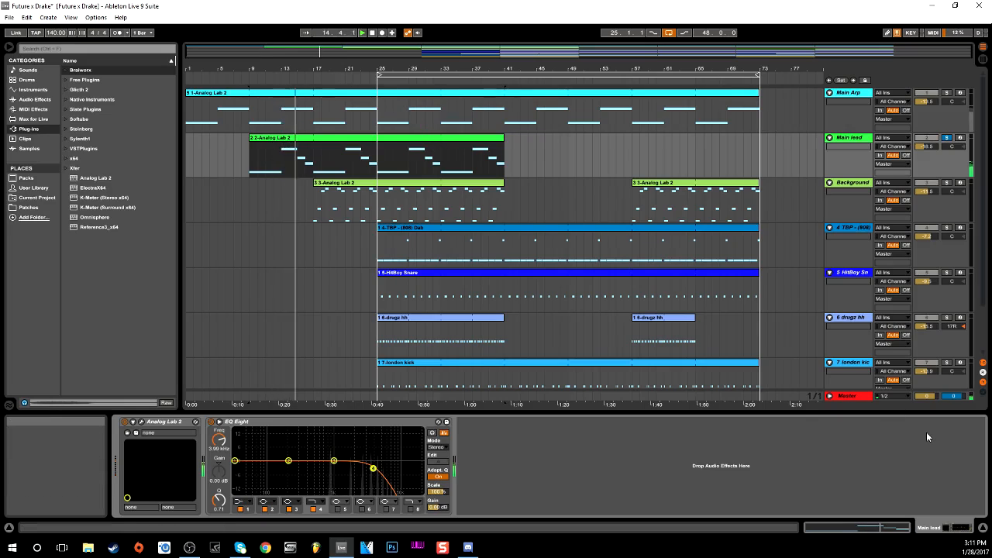
{"action": "left_click", "coordinate": [373, 33]}
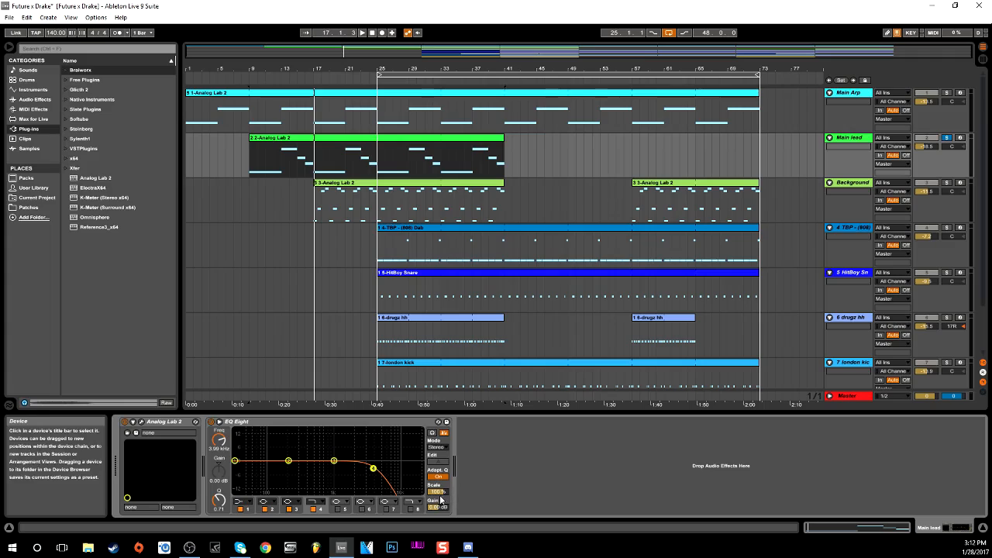
Step: Compare the Main lead with and without EQ Eight's filter 4 during playback, leaving the filter enabled
{"action": "left_click", "coordinate": [315, 510]}
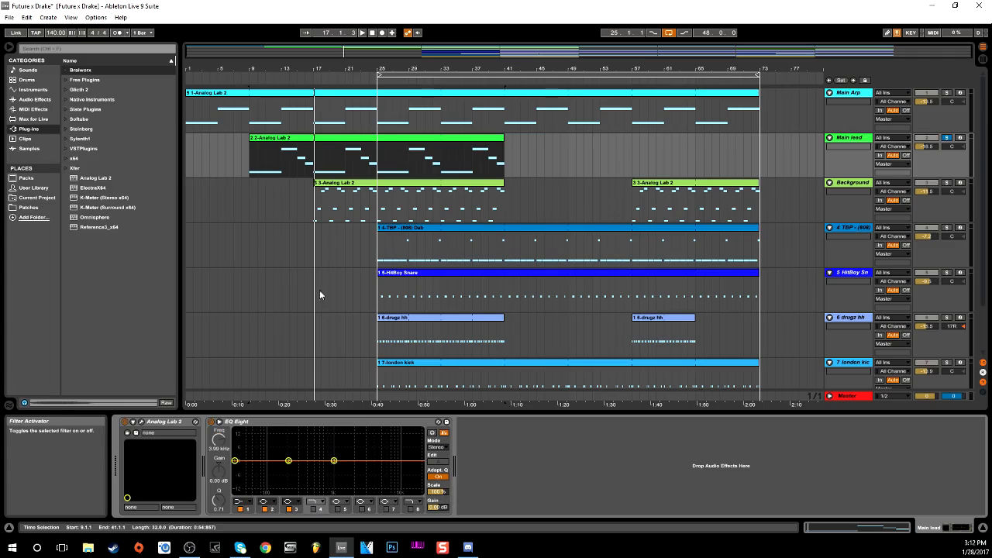
{"action": "left_click", "coordinate": [367, 33]}
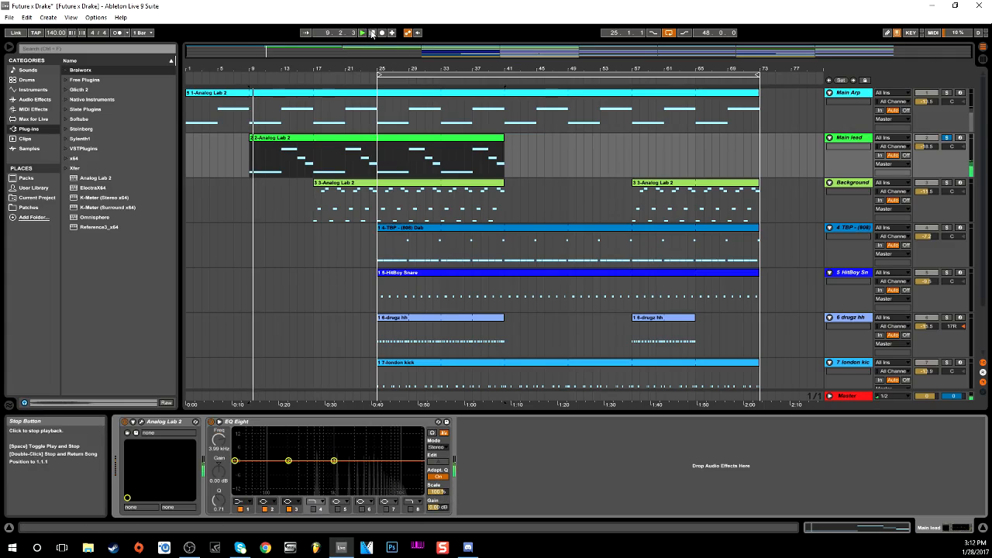
{"action": "left_click", "coordinate": [315, 511]}
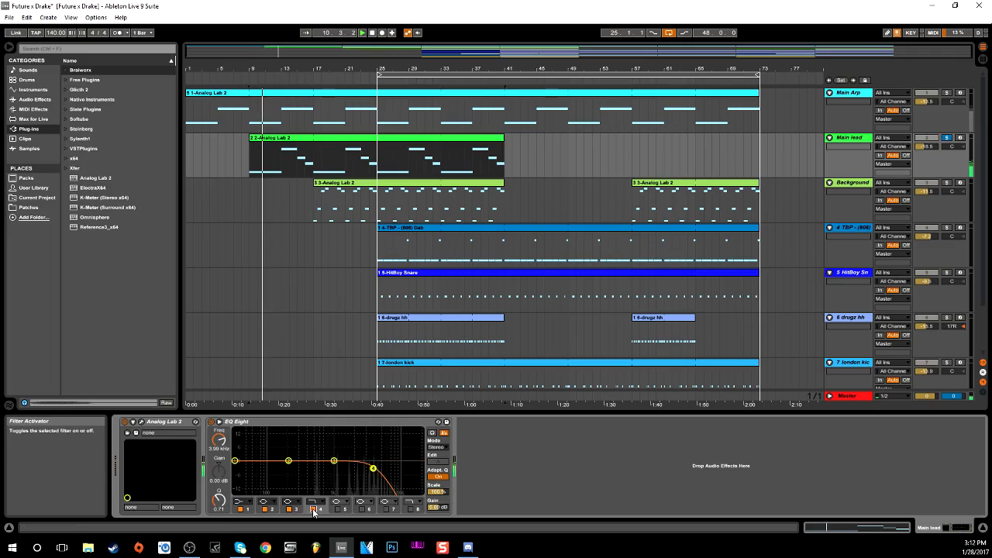
{"action": "left_click", "coordinate": [315, 511]}
{"action": "left_click", "coordinate": [315, 511]}
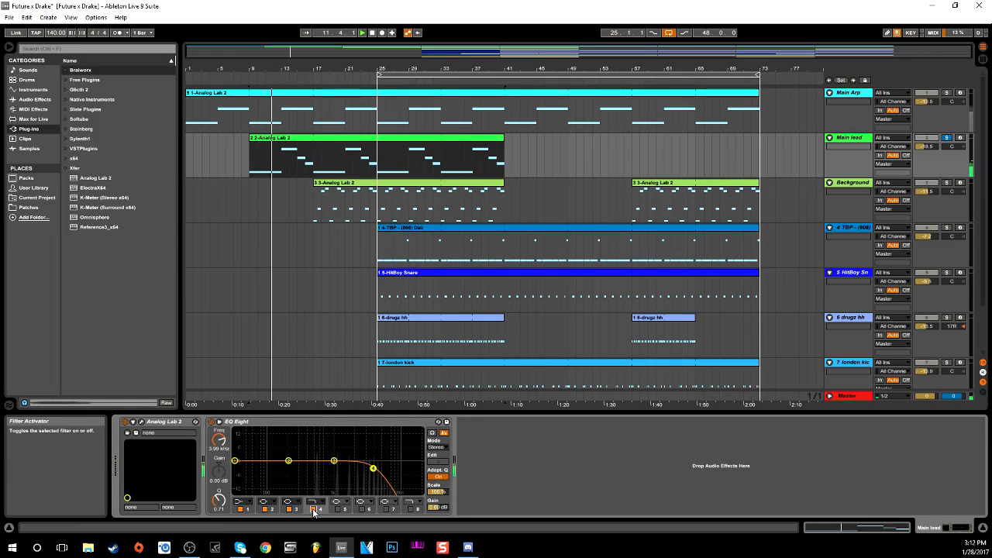
Step: Stop playback, solo the Background pad track, and show its first clip's notes, folded to only the pitches used
{"action": "left_click", "coordinate": [372, 32]}
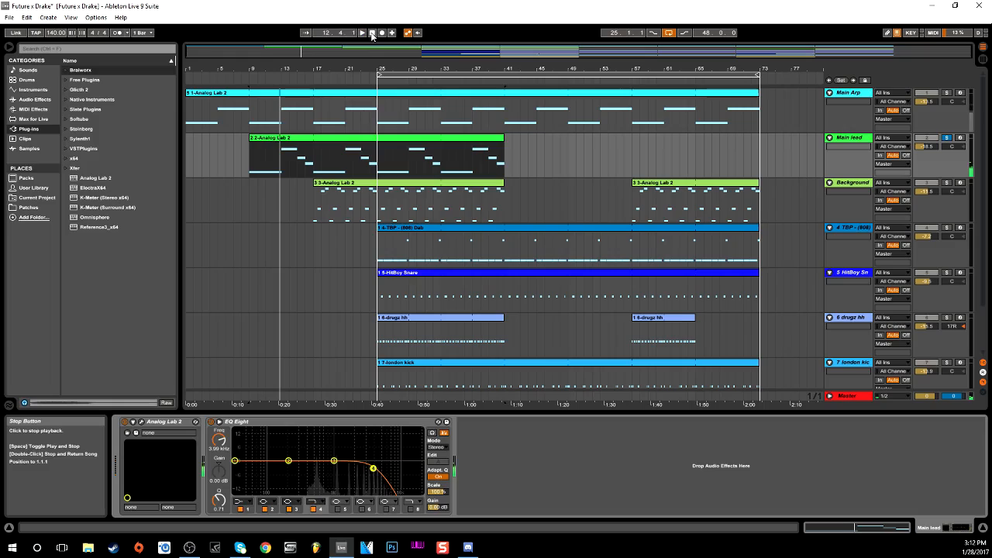
{"action": "left_click", "coordinate": [377, 91]}
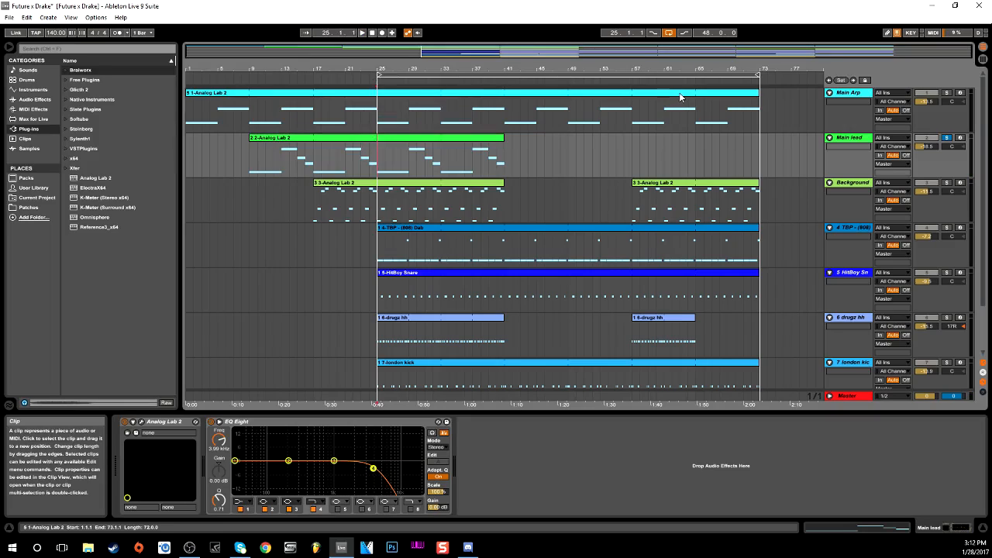
{"action": "left_click", "coordinate": [946, 182]}
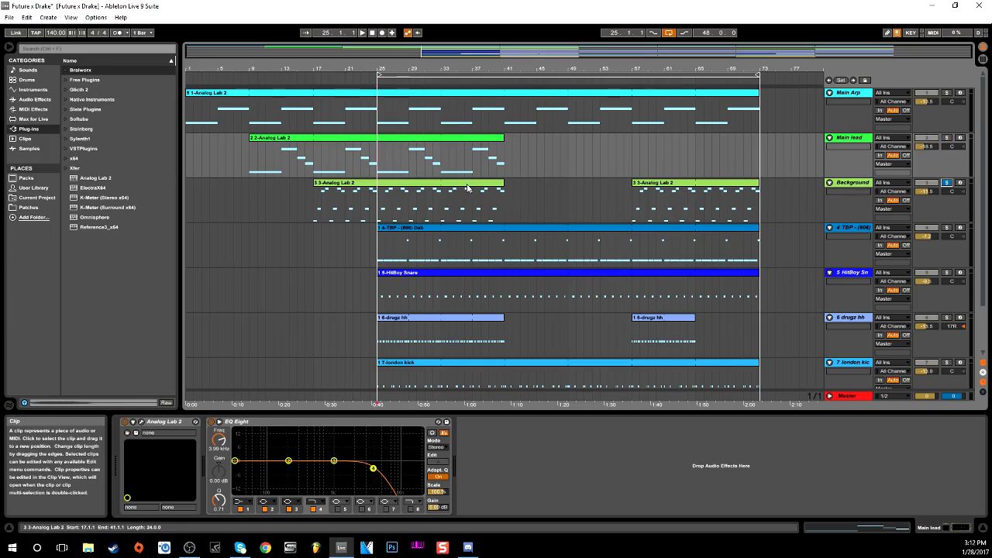
{"action": "double_click", "coordinate": [468, 187]}
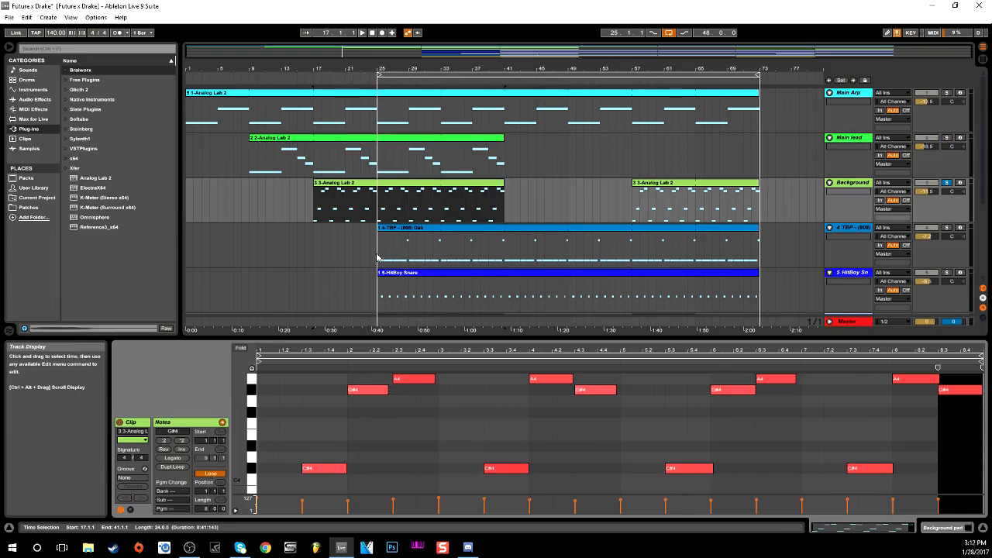
{"action": "left_click", "coordinate": [242, 349]}
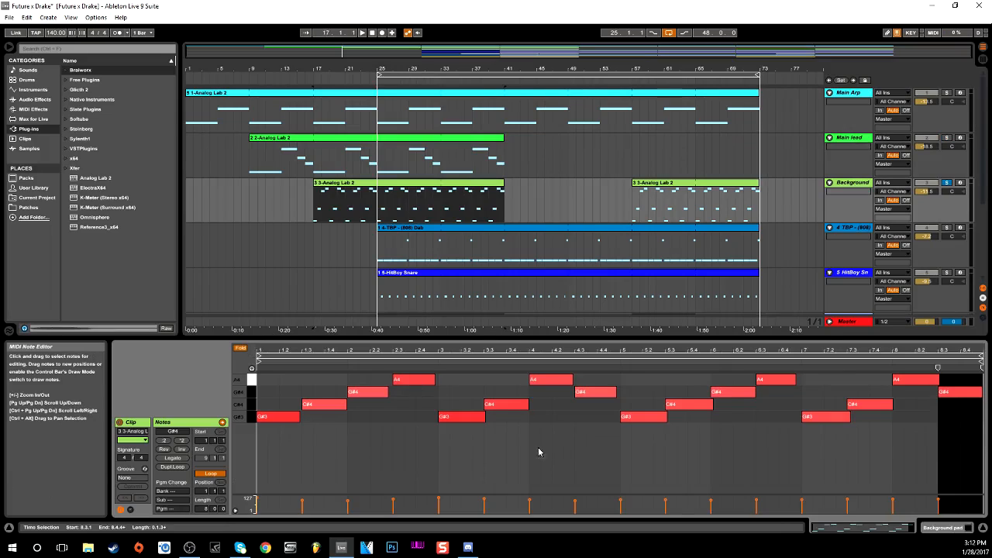
Step: Review the Background pad's Allen Scythe preset in Analog Lab 2, play the soloed pad, and display its clip's notes again
{"action": "left_click", "coordinate": [938, 529]}
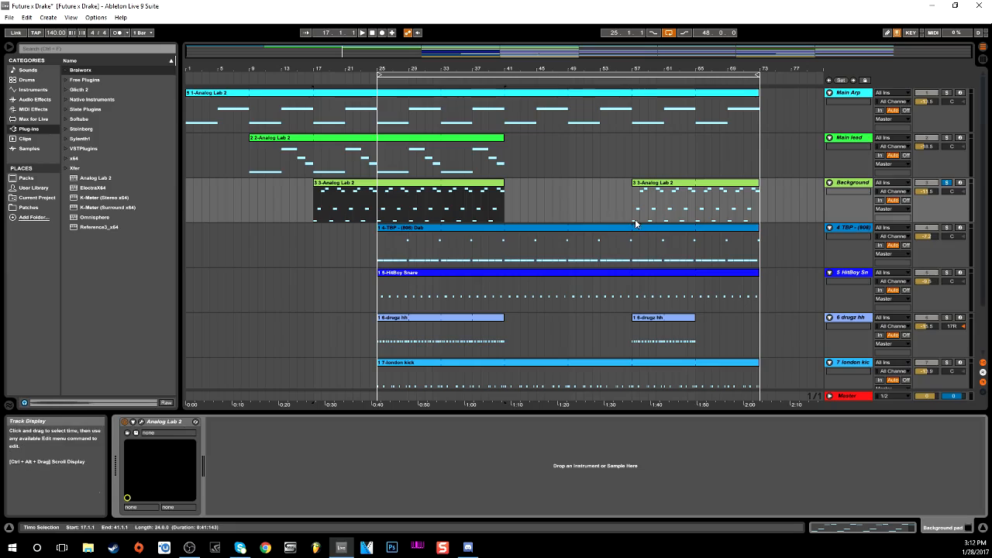
{"action": "left_click", "coordinate": [141, 422]}
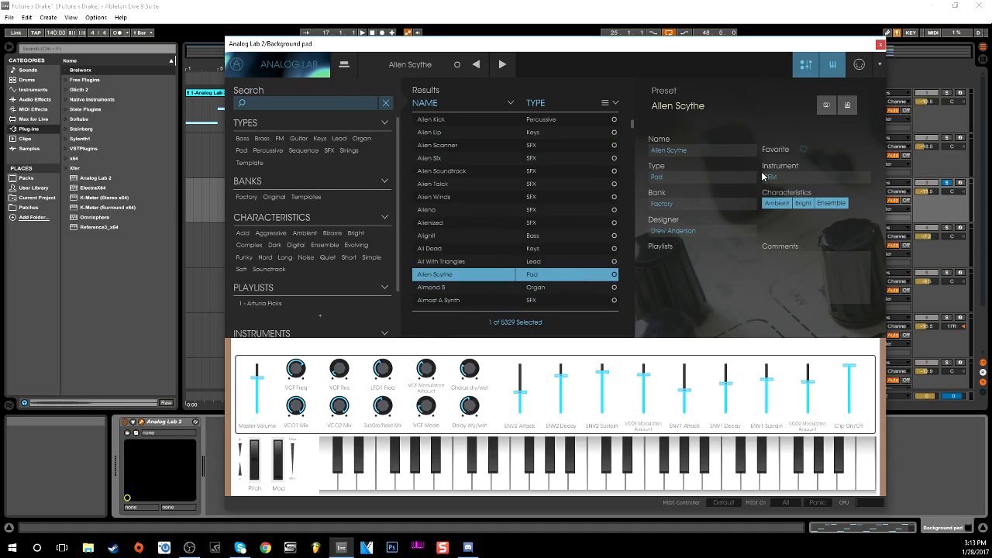
{"action": "left_click", "coordinate": [880, 44]}
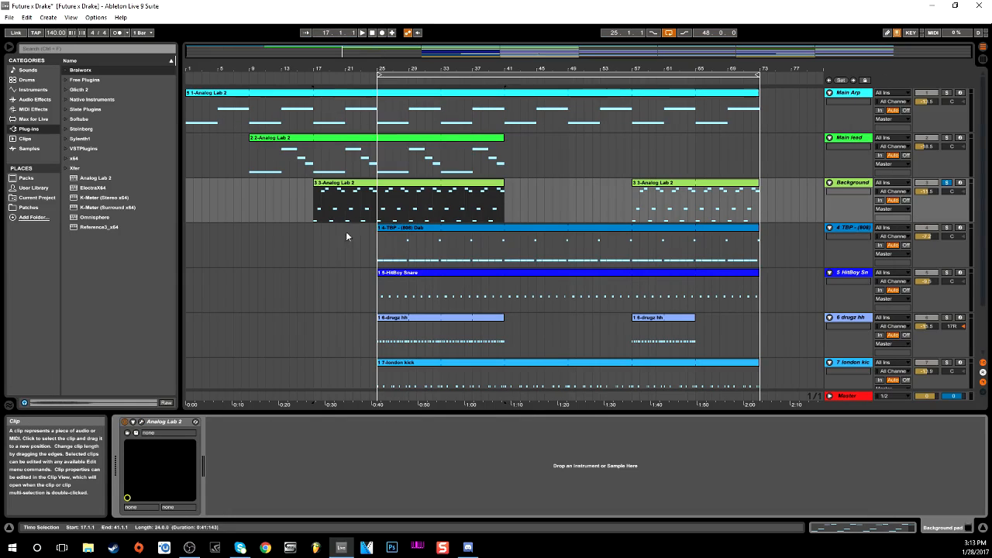
{"action": "left_click", "coordinate": [361, 34]}
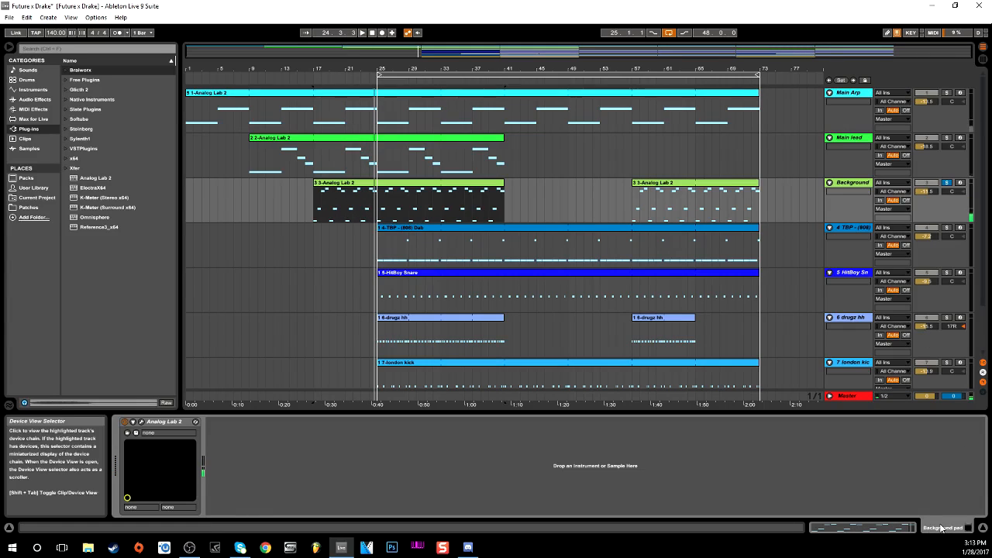
{"action": "left_click", "coordinate": [903, 530]}
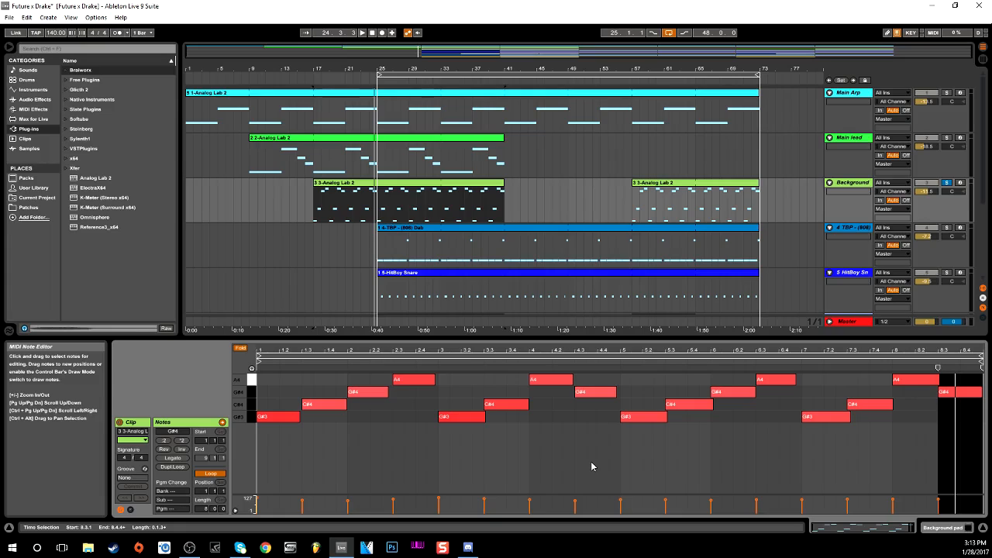
Step: Solo the Main Arp, Main lead and Background pad tracks together, play them, and return the song position to the start
{"action": "left_click", "coordinate": [948, 138]}
{"action": "left_click", "coordinate": [947, 93]}
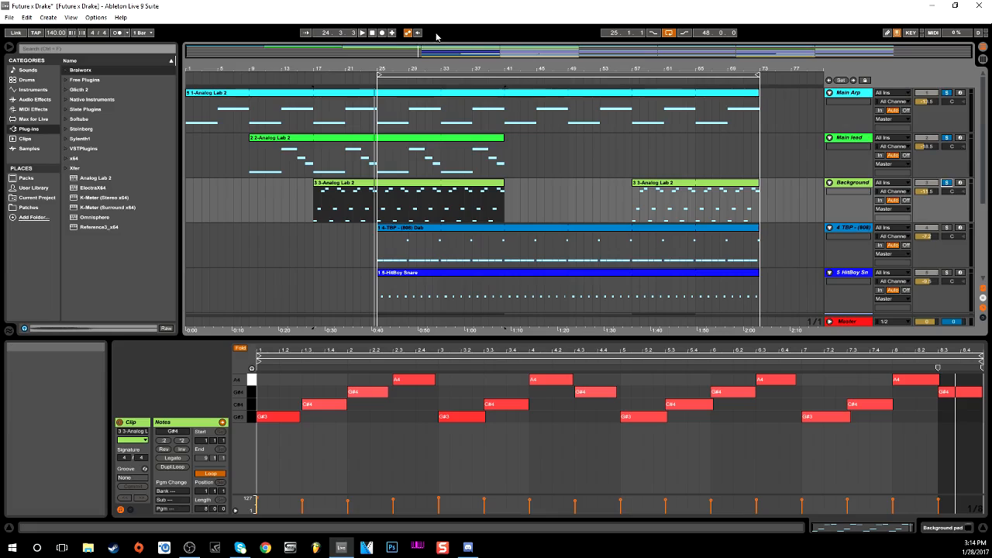
{"action": "left_click", "coordinate": [947, 138]}
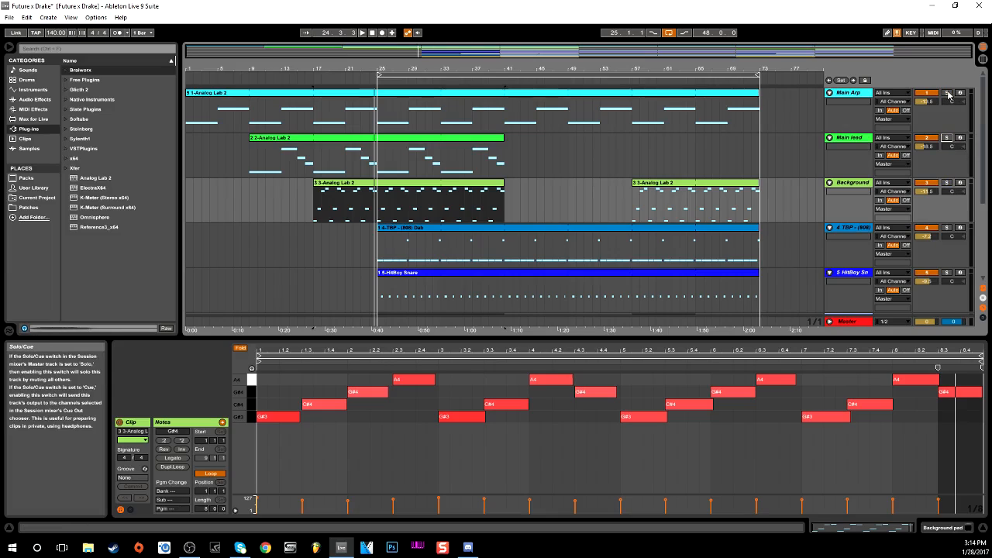
{"action": "left_click", "coordinate": [947, 93]}
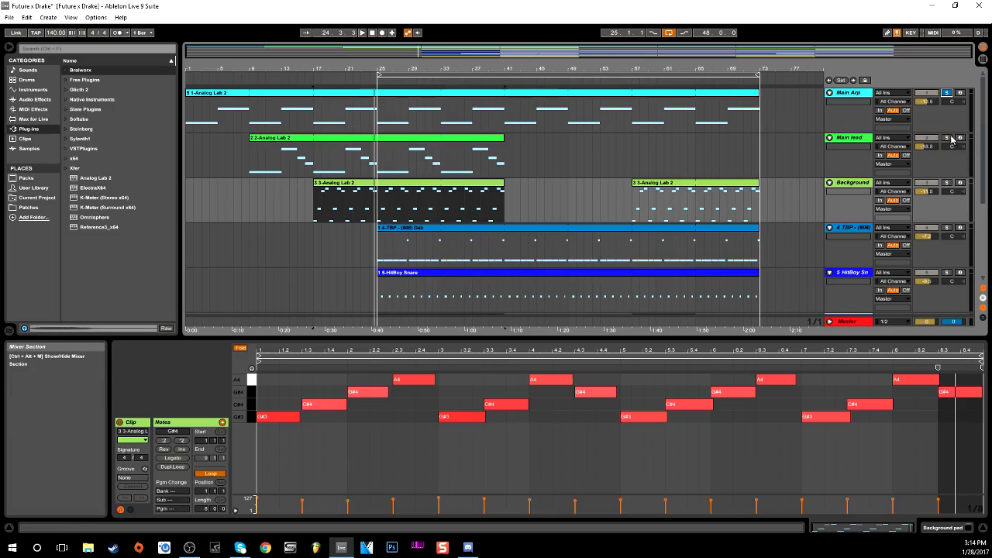
{"action": "left_click", "coordinate": [947, 183]}
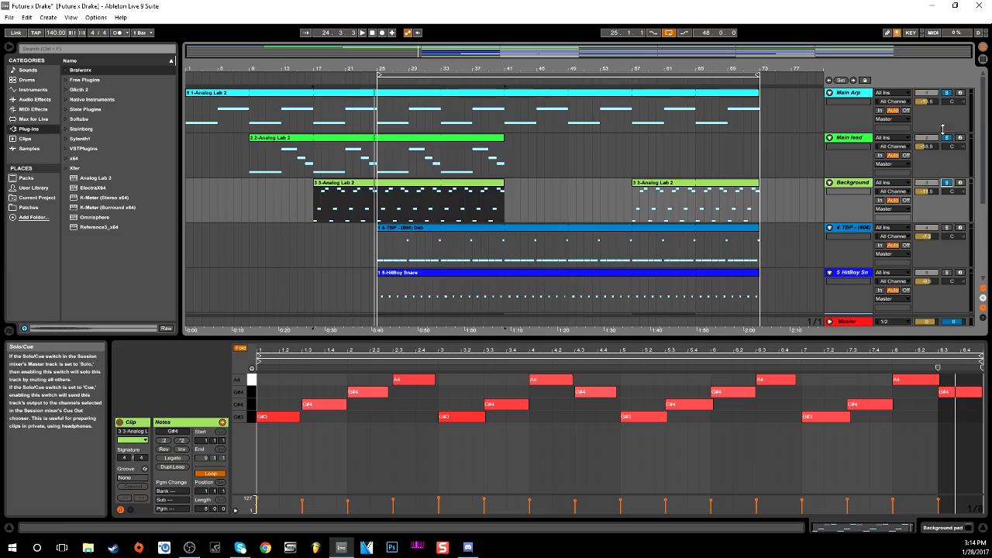
{"action": "left_click", "coordinate": [362, 34]}
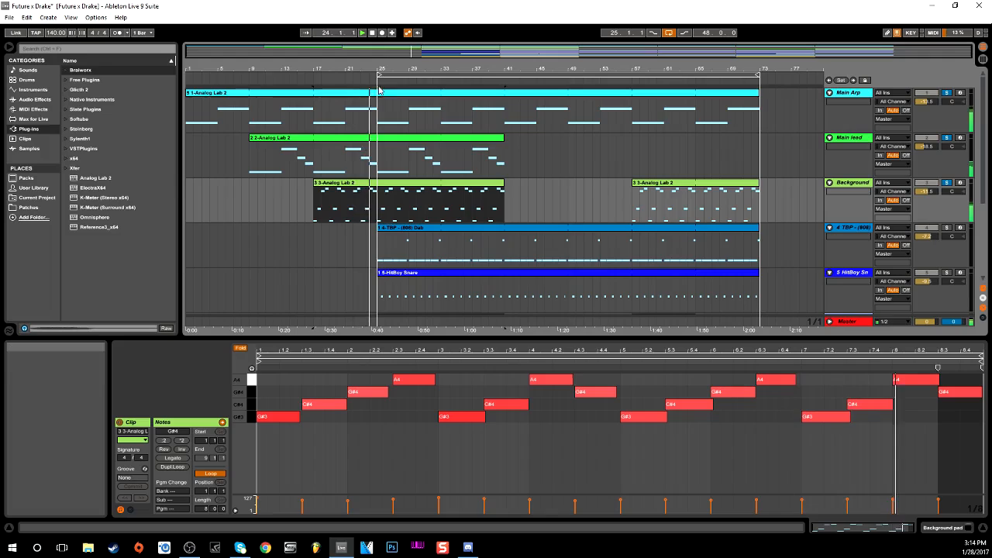
{"action": "left_click", "coordinate": [373, 33]}
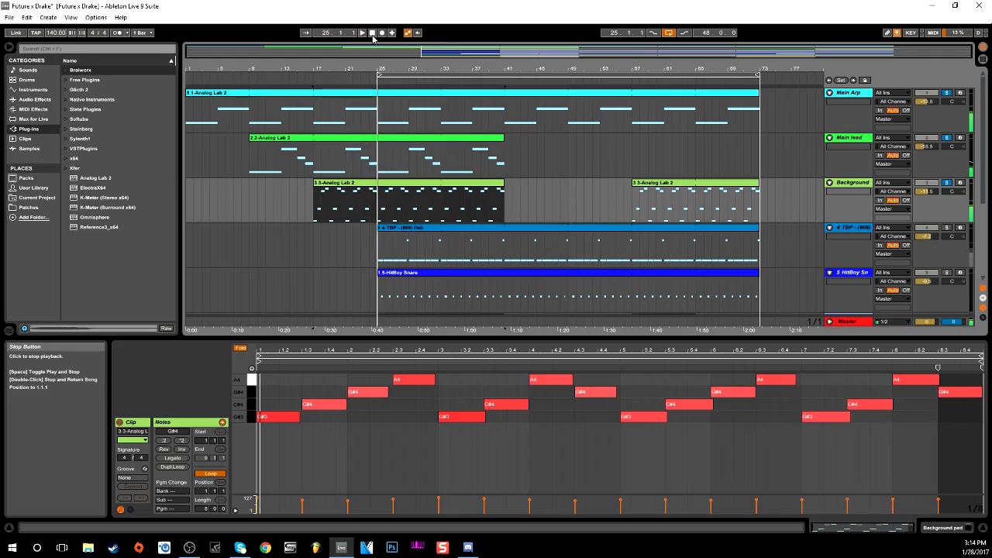
{"action": "left_click", "coordinate": [373, 33]}
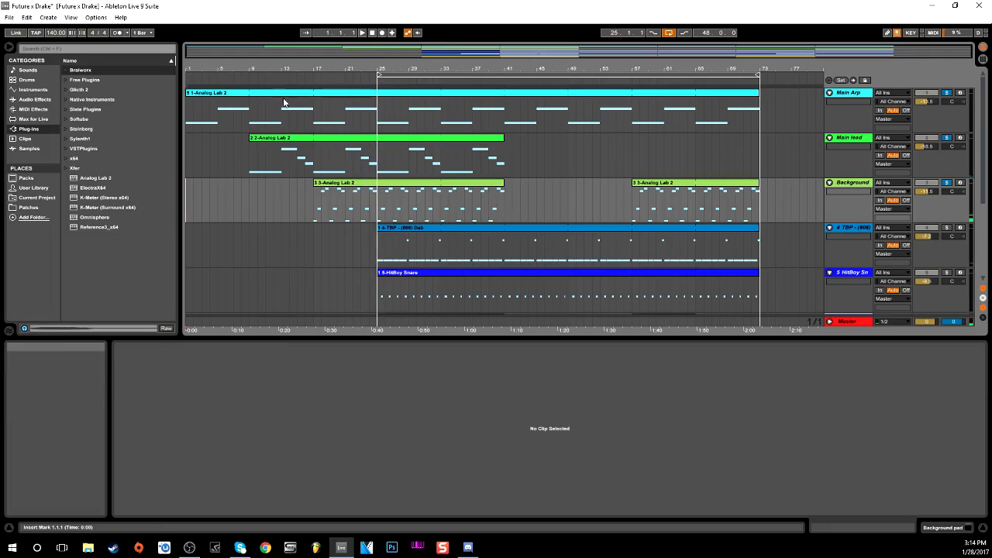
Step: Set the global quantization to None and return the song position to 1.1.1
{"action": "left_click", "coordinate": [379, 81]}
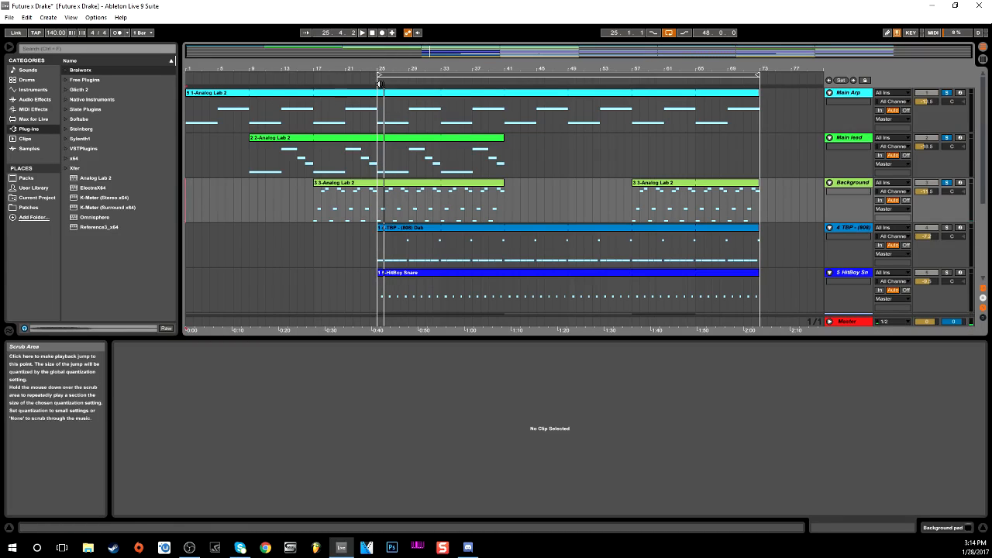
{"action": "left_click", "coordinate": [143, 34]}
{"action": "left_click", "coordinate": [145, 40]}
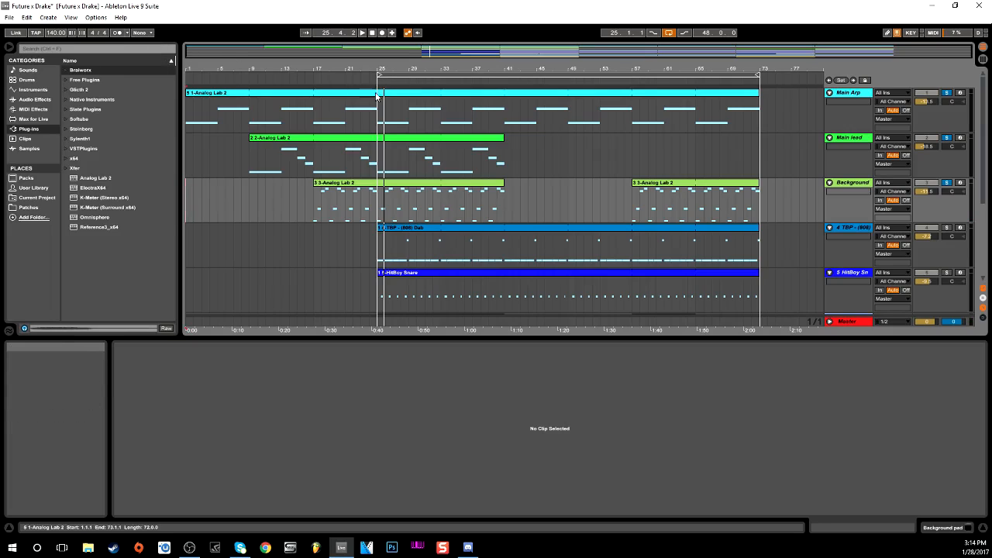
{"action": "double_click", "coordinate": [372, 33]}
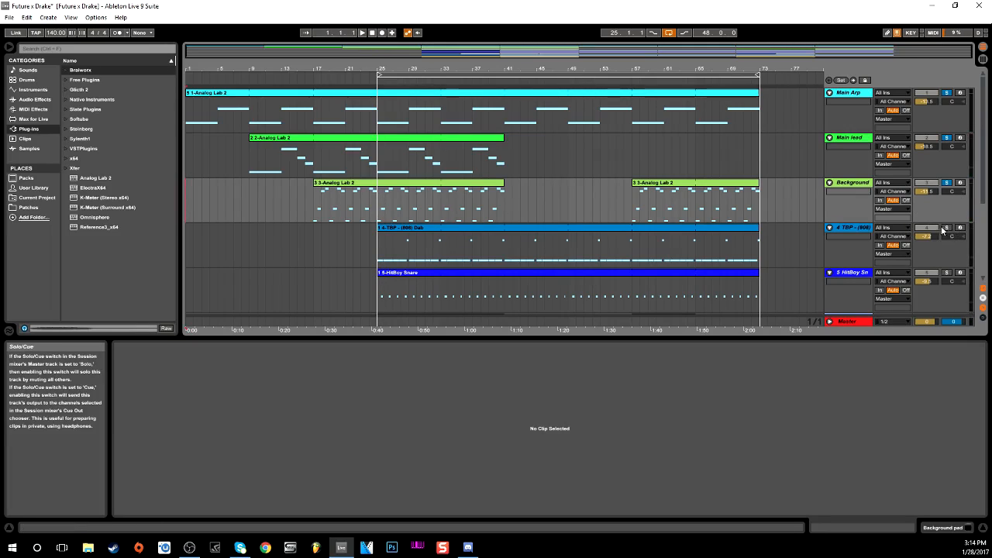
Step: Solo the 4-TBP - (808) Dab track and display its clip's MIDI notes
{"action": "scroll", "coordinate": [945, 229], "scroll_direction": "down", "scroll_amount": 1}
{"action": "left_click", "coordinate": [946, 196]}
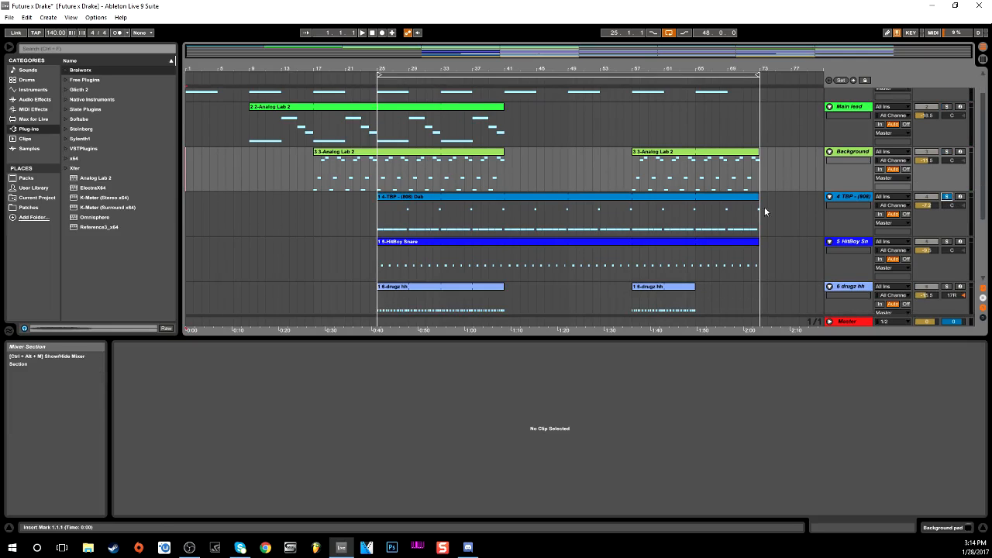
{"action": "scroll", "coordinate": [790, 216], "scroll_direction": "down", "scroll_amount": 1}
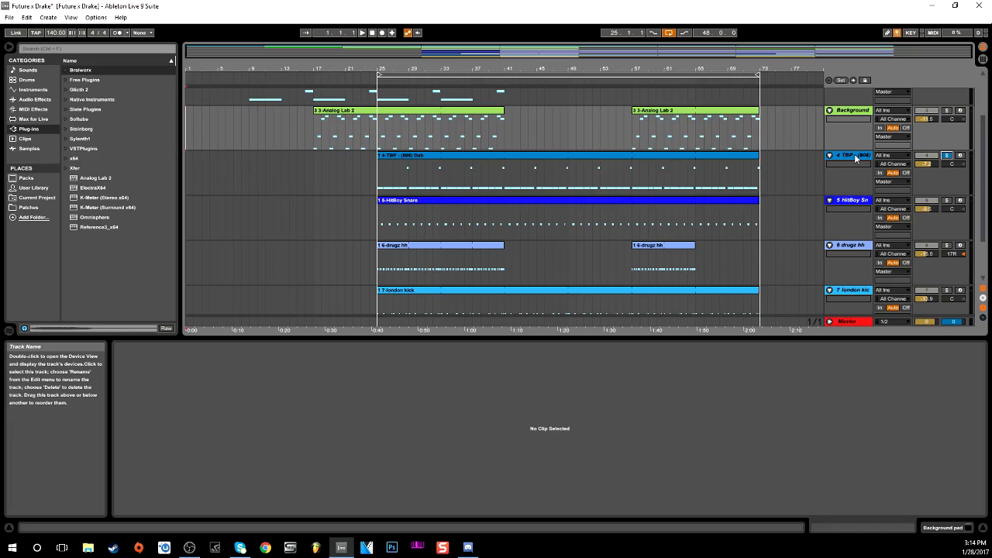
{"action": "left_click", "coordinate": [856, 158]}
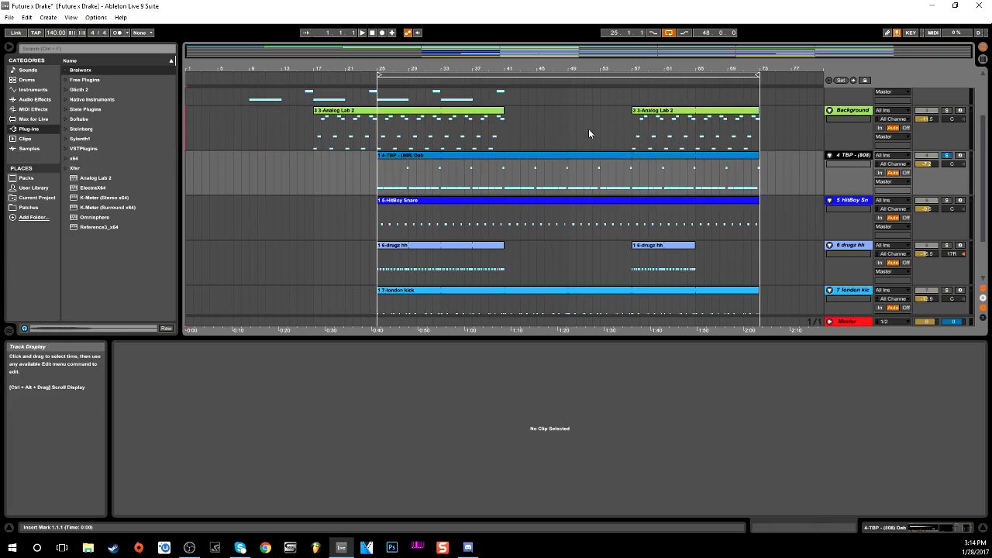
{"action": "left_click", "coordinate": [542, 159]}
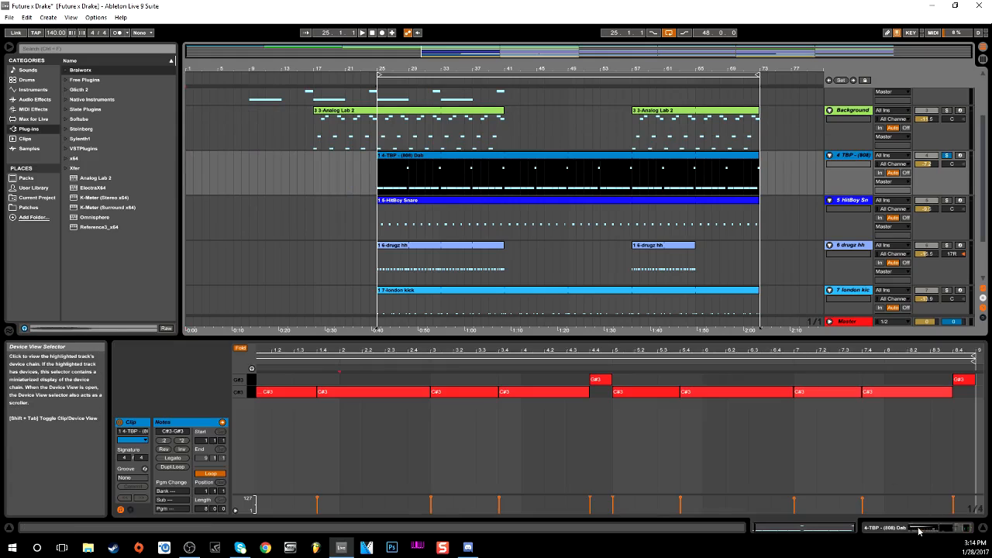
Step: Show the 808 track's devices and compare its playback with and without the Compressor's sidechain, leaving the sidechain enabled
{"action": "left_click", "coordinate": [888, 528]}
{"action": "key", "text": "space"}
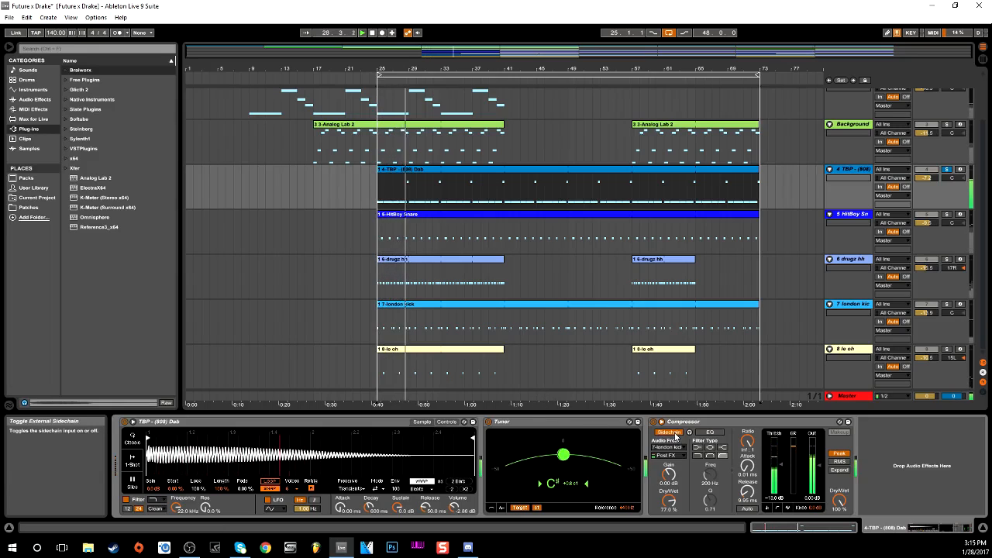
{"action": "key", "text": "space"}
{"action": "left_click", "coordinate": [675, 435]}
{"action": "key", "text": "space"}
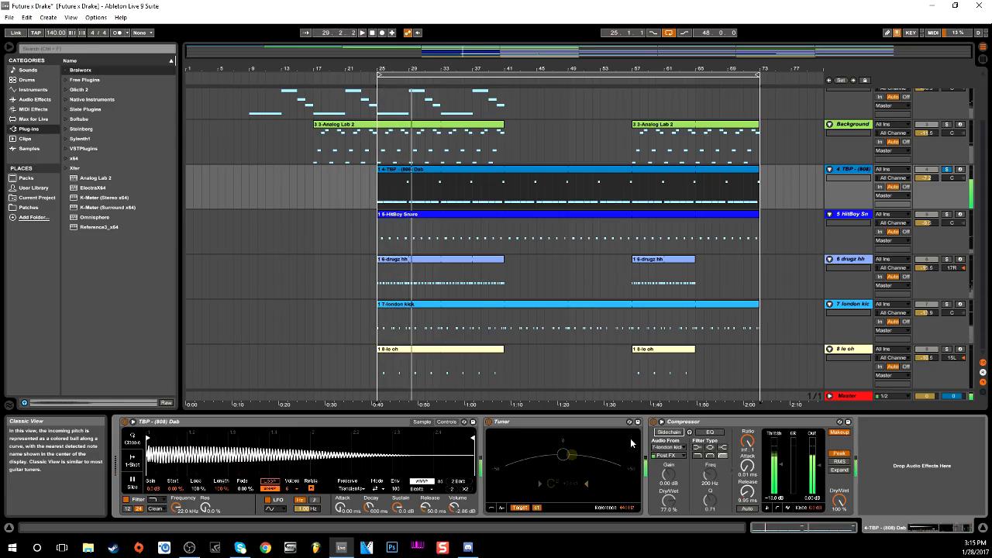
{"action": "left_click", "coordinate": [670, 433]}
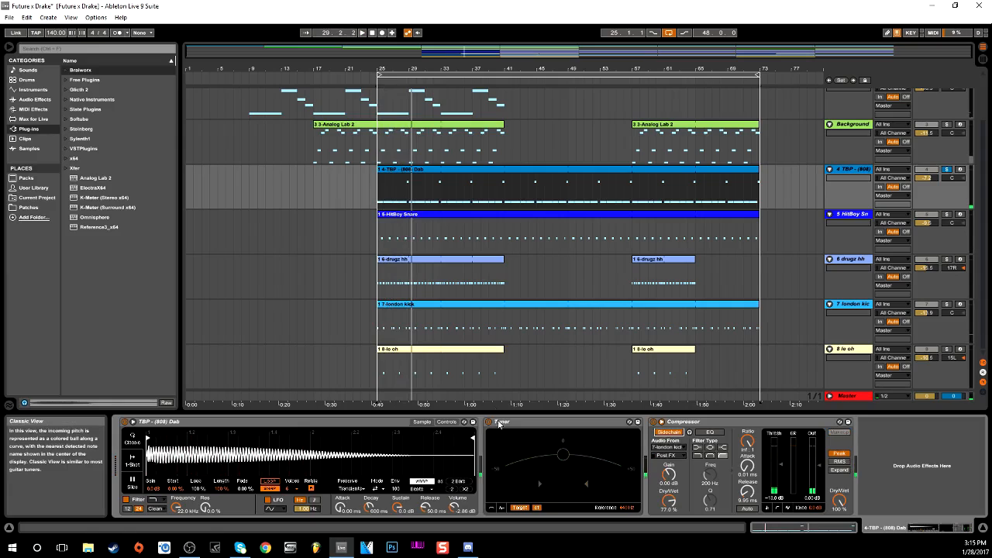
Step: Examine the Compressor's sidechain section and its list of audio sources, keeping 7-london kick, and play the soloed 808
{"action": "left_click", "coordinate": [662, 423]}
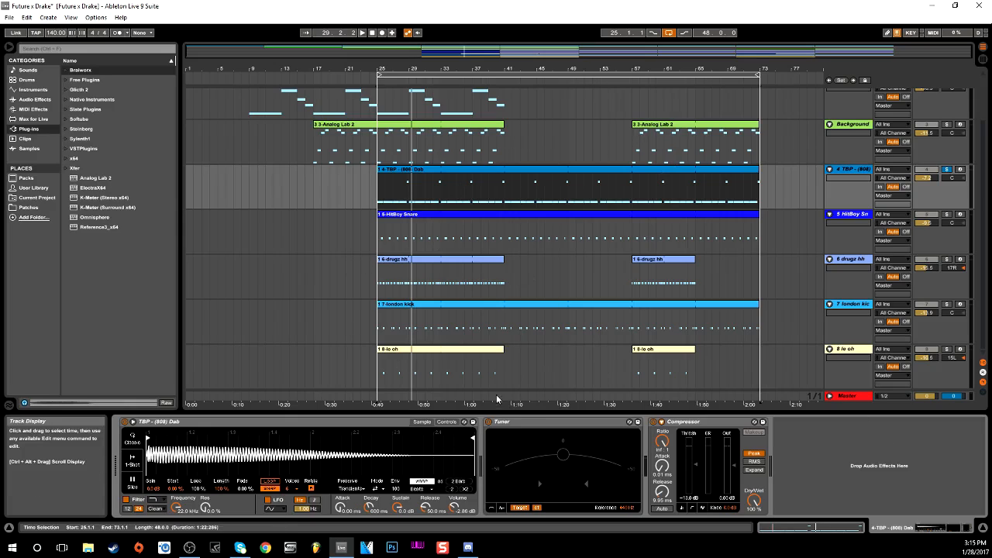
{"action": "left_click", "coordinate": [662, 423]}
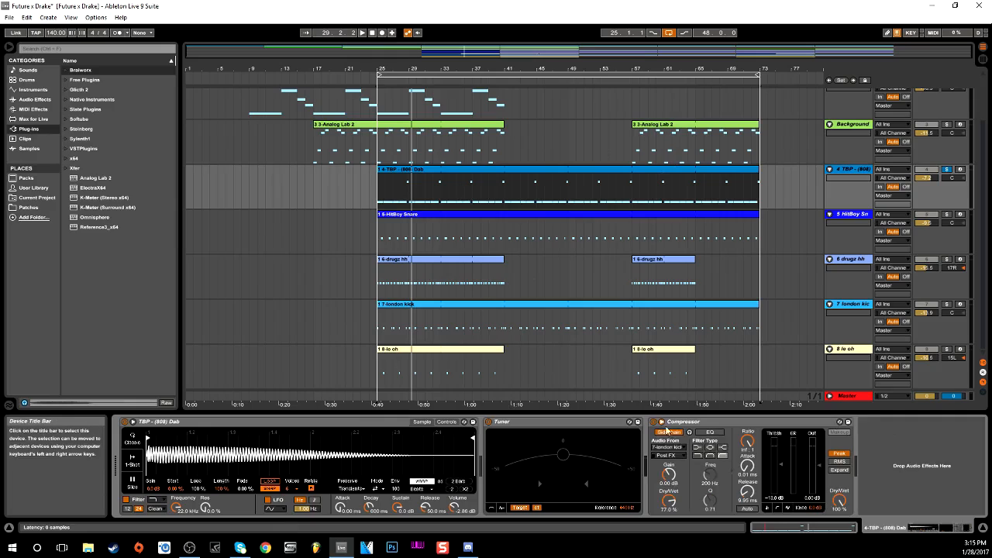
{"action": "left_click", "coordinate": [674, 435]}
{"action": "left_click", "coordinate": [673, 435]}
{"action": "left_click", "coordinate": [672, 448]}
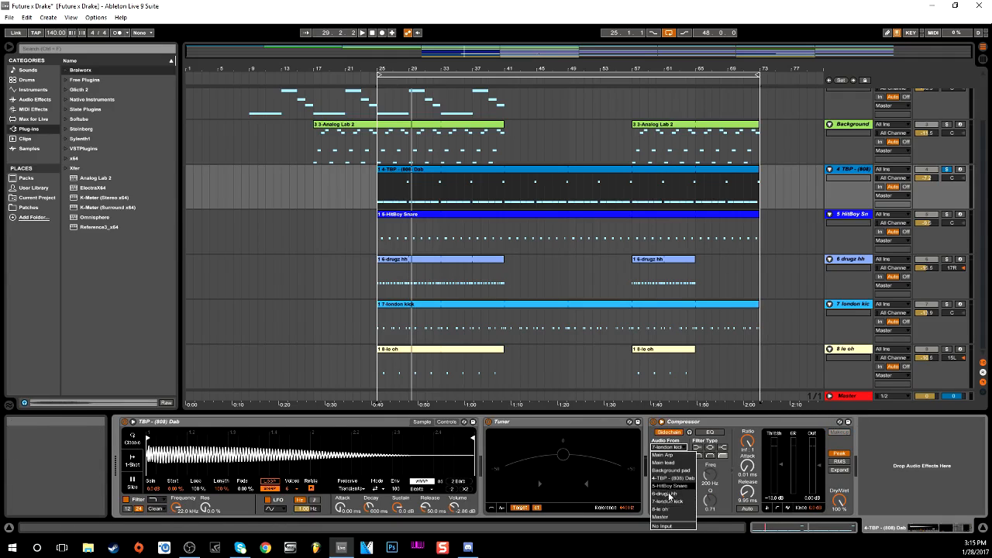
{"action": "left_click", "coordinate": [732, 413]}
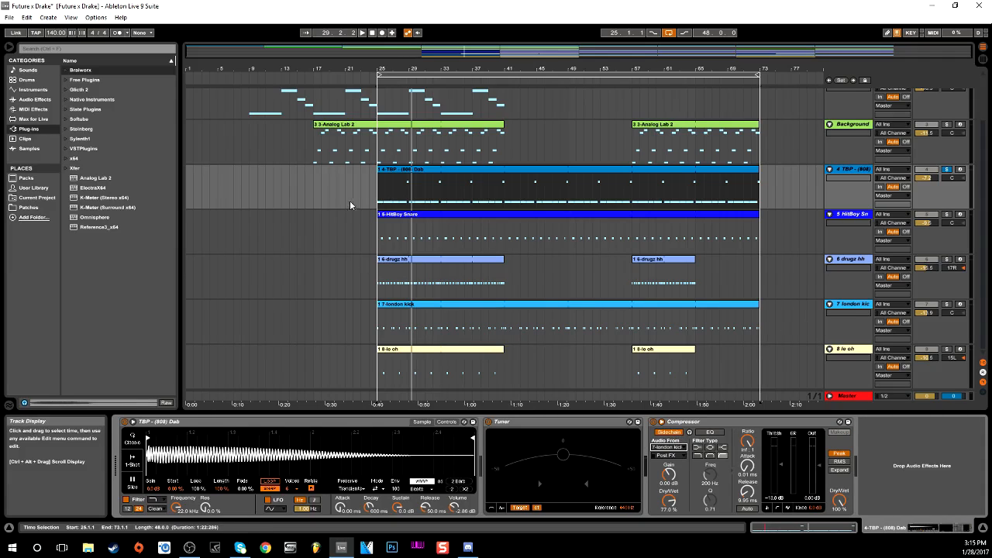
{"action": "left_click", "coordinate": [362, 33]}
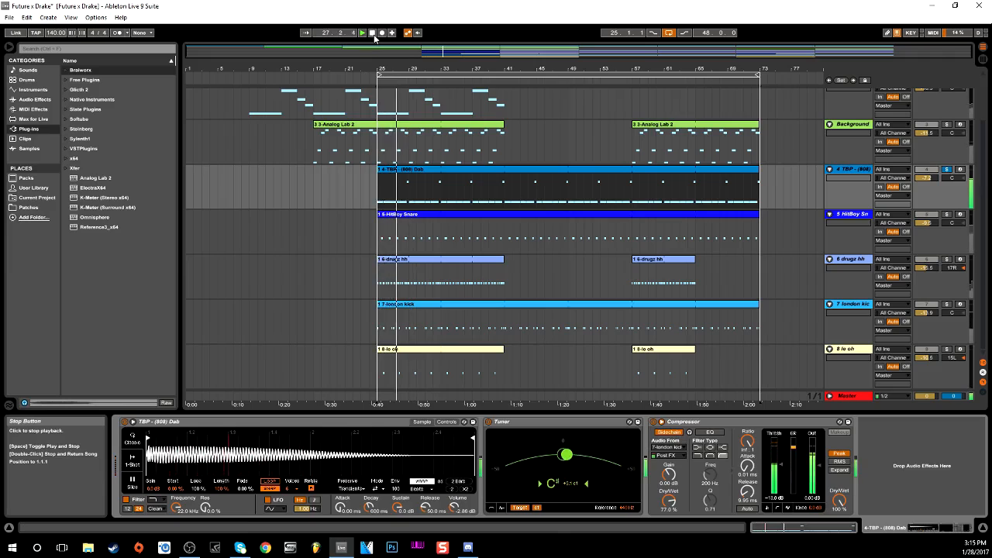
{"action": "left_click", "coordinate": [373, 33]}
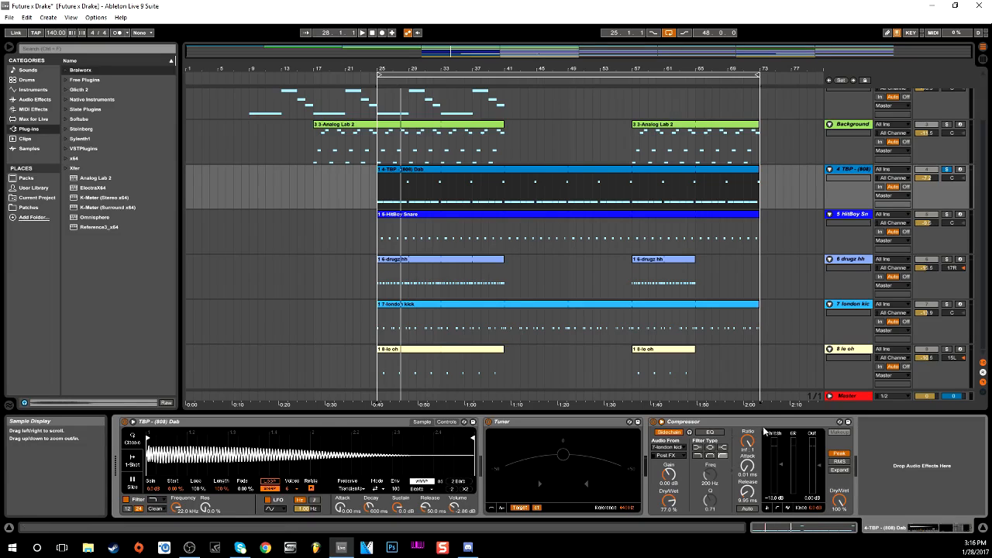
Step: Solo the 5-HitBoy Snare track, show its devices, and switch off its Reverb
{"action": "left_click", "coordinate": [947, 214]}
{"action": "left_click", "coordinate": [857, 215]}
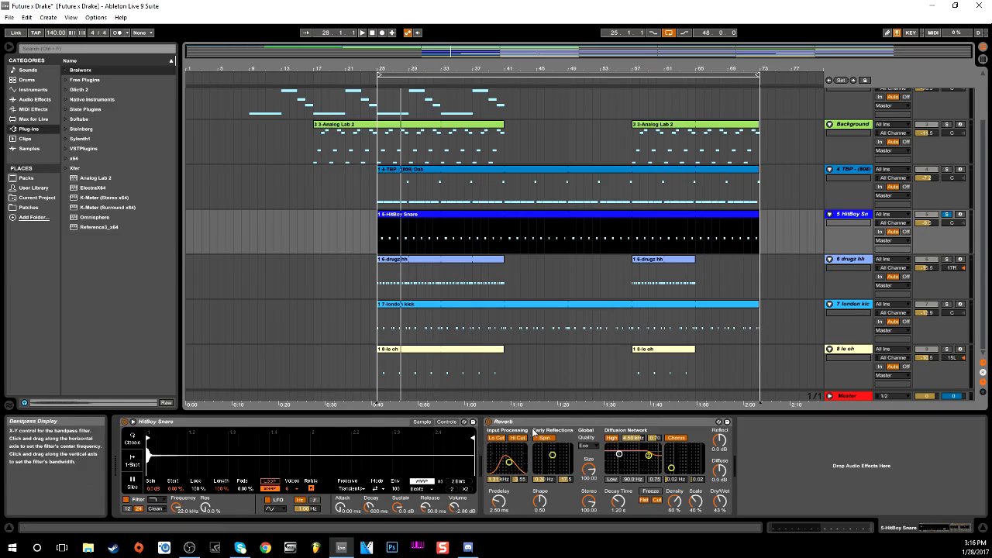
{"action": "left_click", "coordinate": [489, 422]}
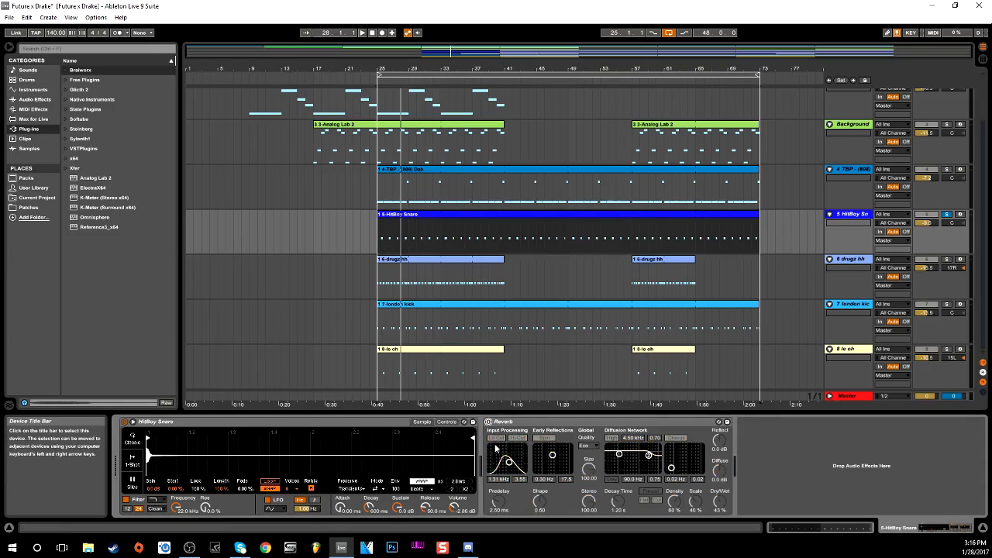
Step: Play the soloed snare without its Reverb, switch the Reverb back on, and play it again to compare
{"action": "left_click", "coordinate": [363, 33]}
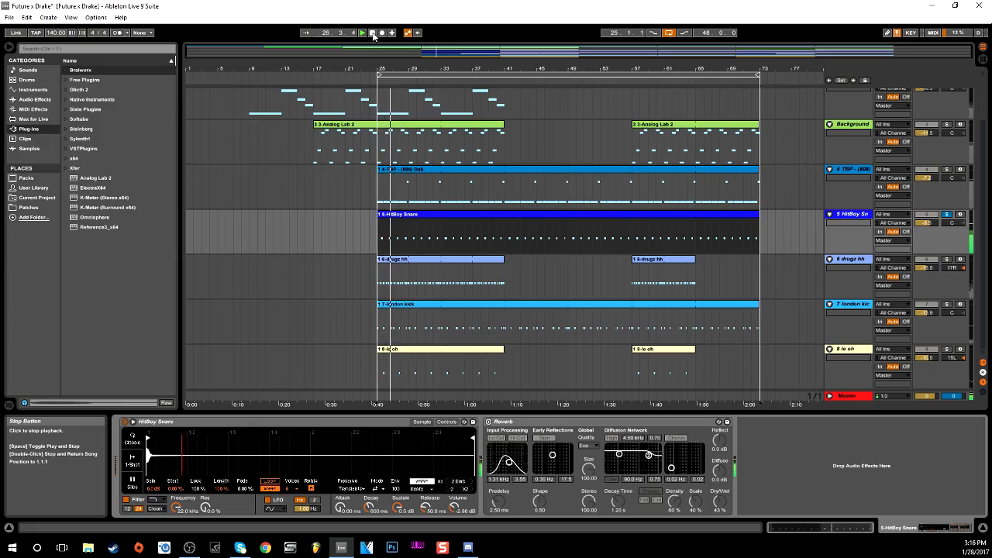
{"action": "left_click", "coordinate": [373, 33]}
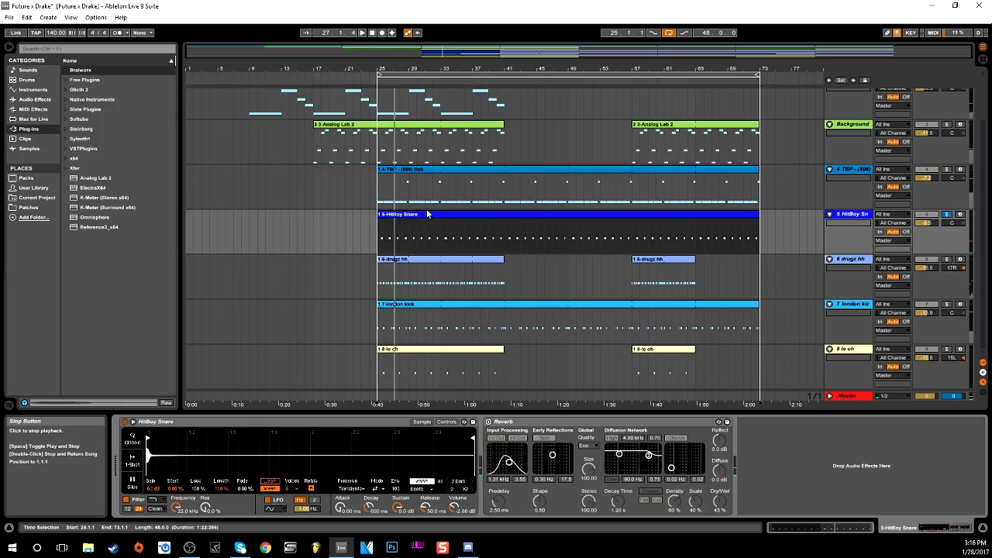
{"action": "left_click", "coordinate": [488, 423]}
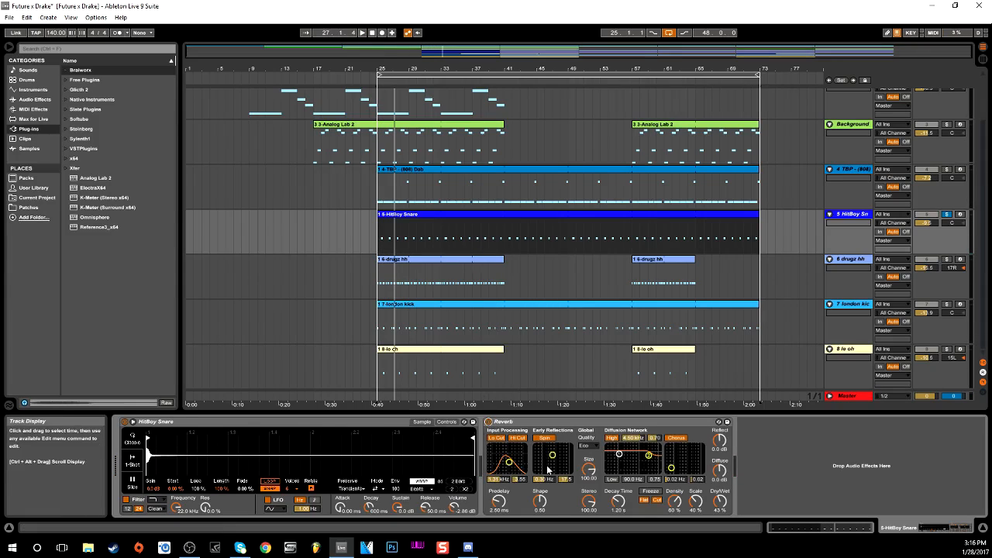
{"action": "left_click", "coordinate": [362, 34]}
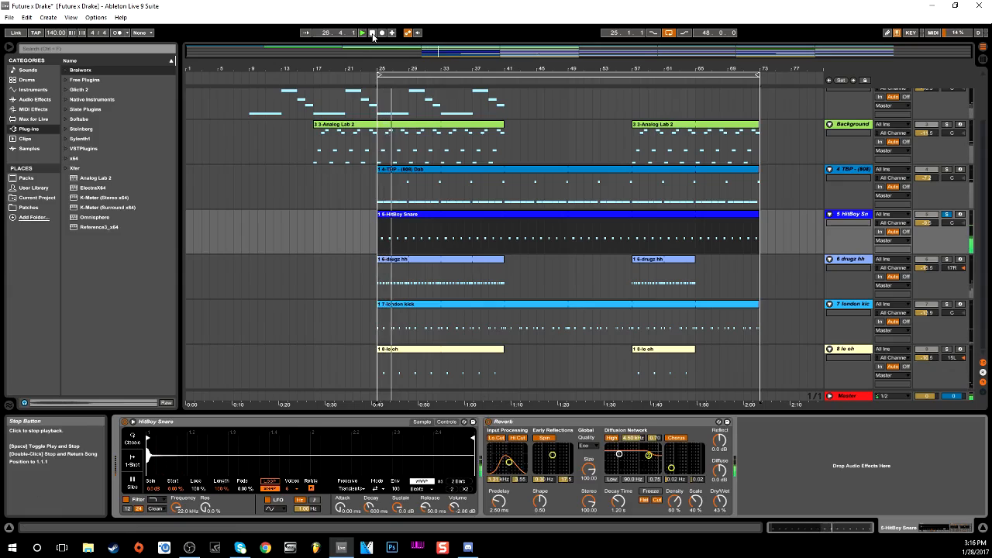
{"action": "left_click", "coordinate": [373, 33]}
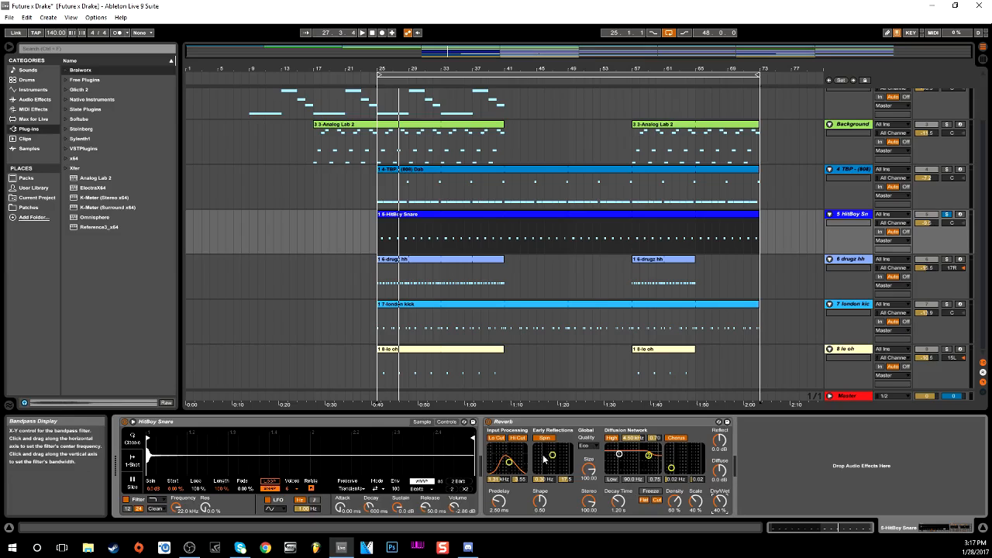
Step: Solo the 6-drugz hh track, show its devices, switch off EQ Eight and Reverb, and play the dry hi-hat
{"action": "left_click", "coordinate": [948, 260]}
{"action": "left_click", "coordinate": [456, 256]}
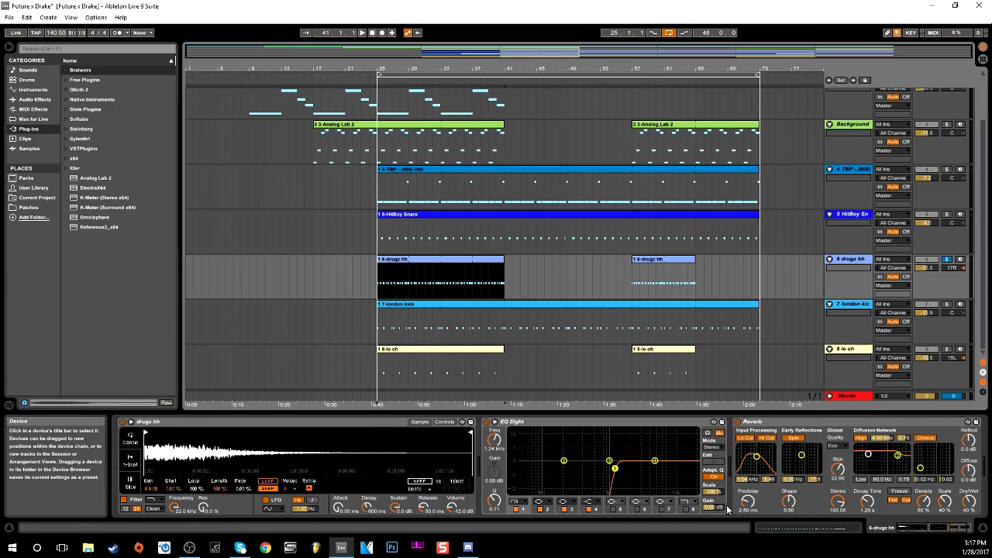
{"action": "left_click", "coordinate": [487, 423]}
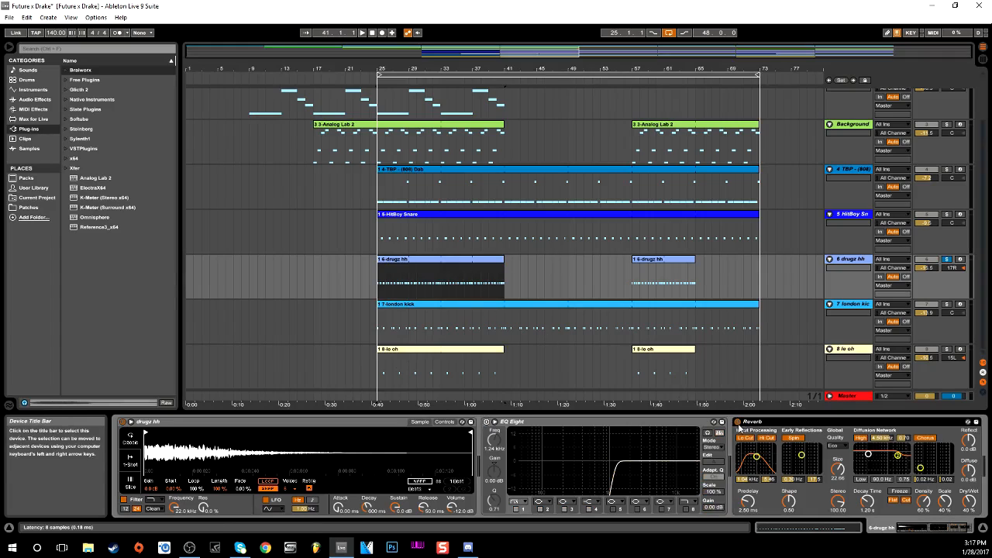
{"action": "left_click", "coordinate": [737, 422]}
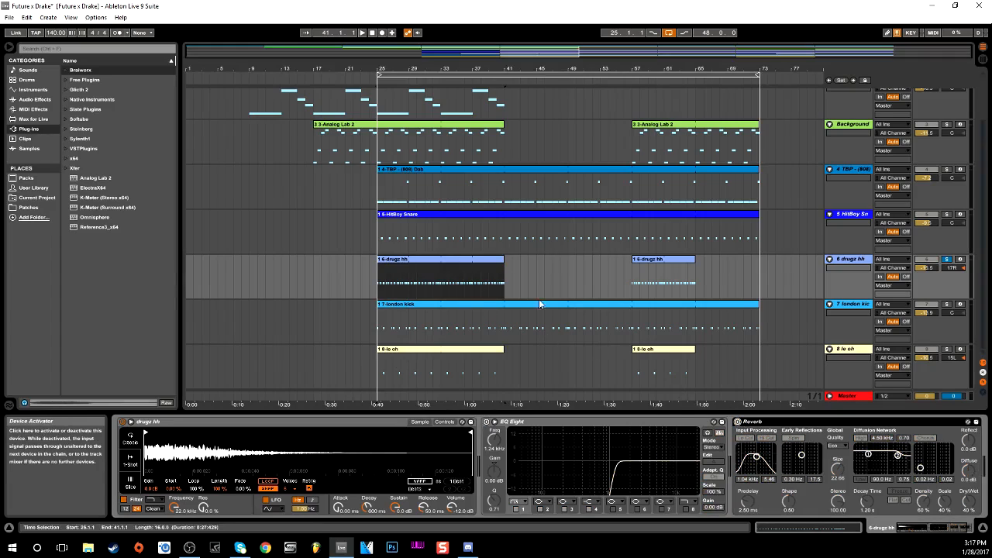
{"action": "left_click", "coordinate": [362, 34]}
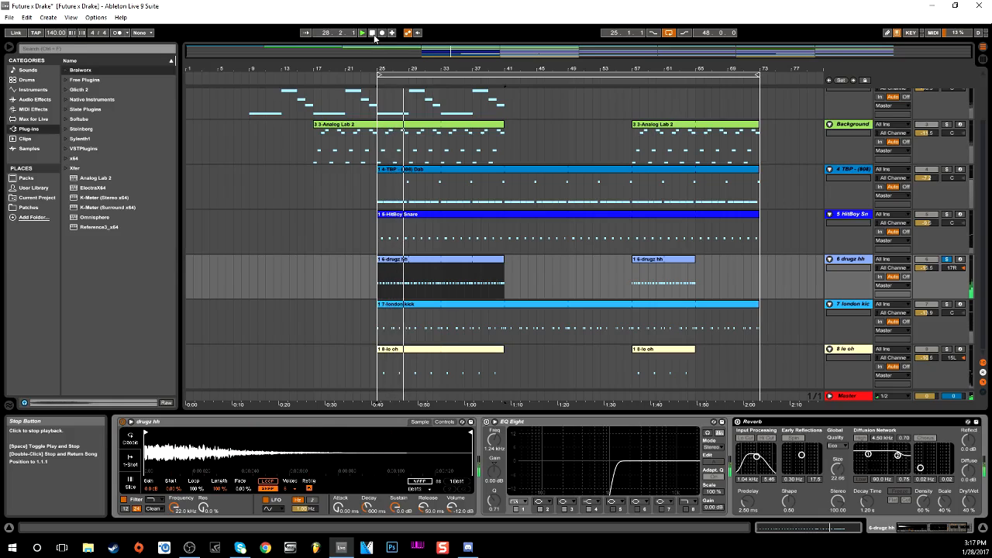
{"action": "left_click", "coordinate": [373, 35]}
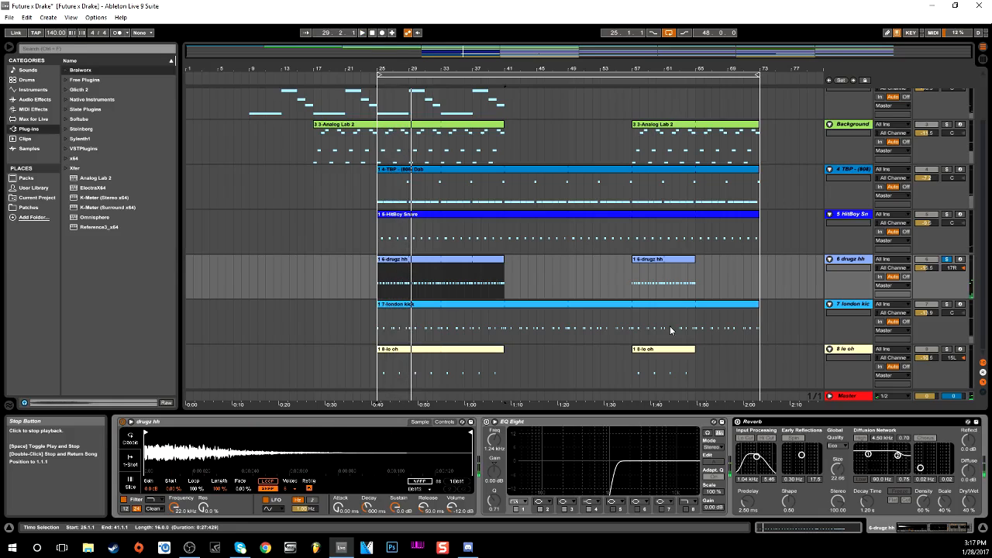
Step: Switch the hi-hat's EQ Eight back on and play the track with only the EQ applied
{"action": "left_click", "coordinate": [486, 422]}
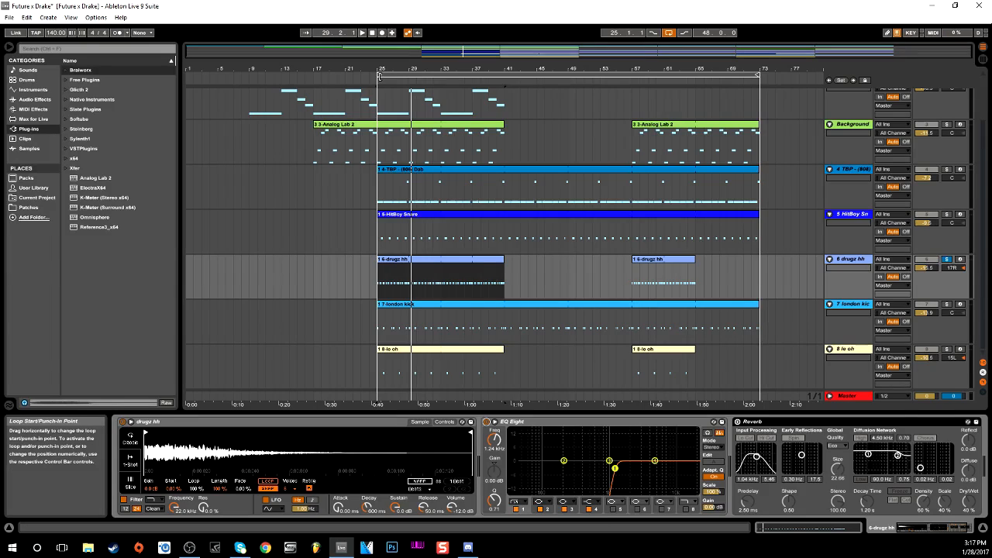
{"action": "left_click", "coordinate": [362, 33]}
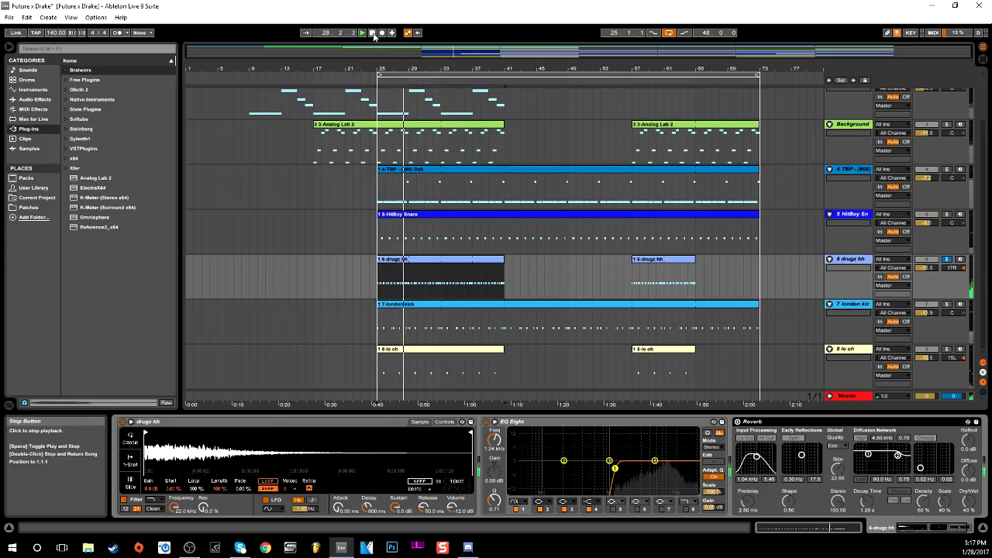
{"action": "left_click", "coordinate": [374, 33]}
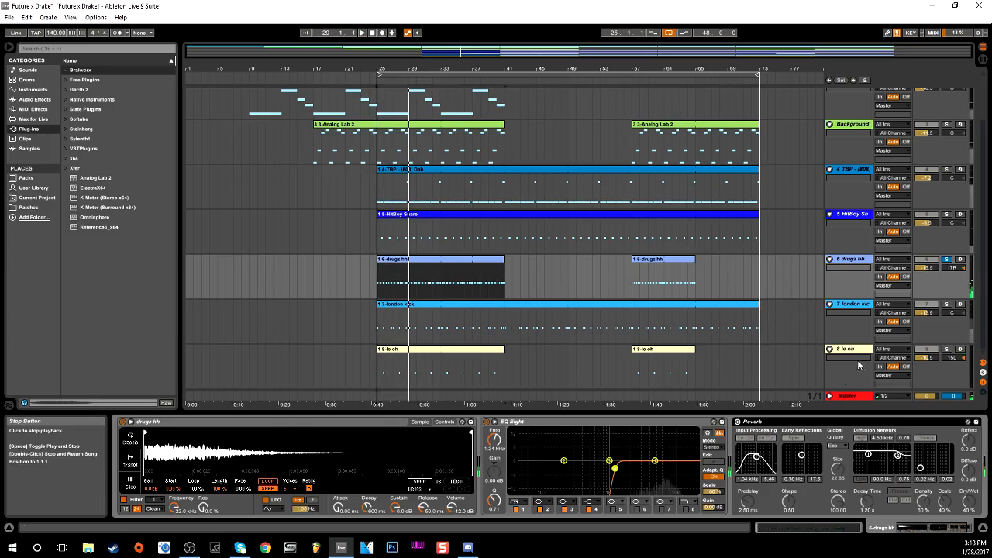
Step: Switch the hi-hat's Reverb back on, play the track, and lower the Reverb's Dry/Wet to 29 %
{"action": "left_click", "coordinate": [738, 422]}
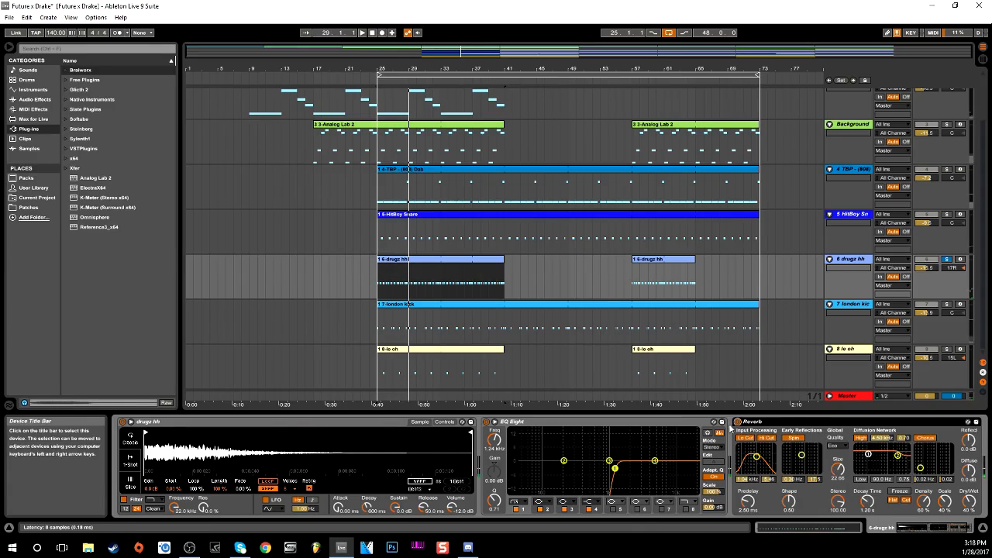
{"action": "left_click", "coordinate": [363, 33]}
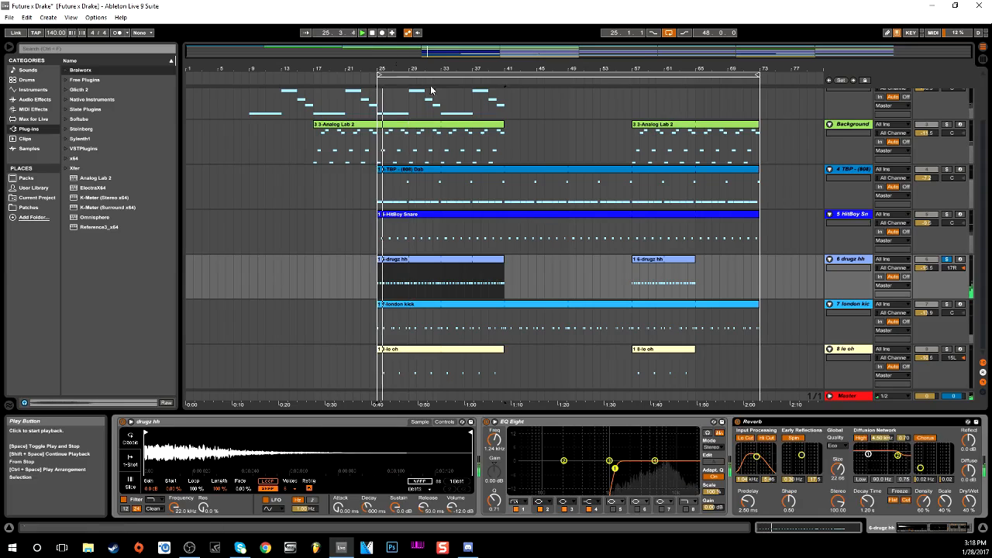
{"action": "left_click_drag", "start_coordinate": [969, 501], "coordinate": [969, 513]}
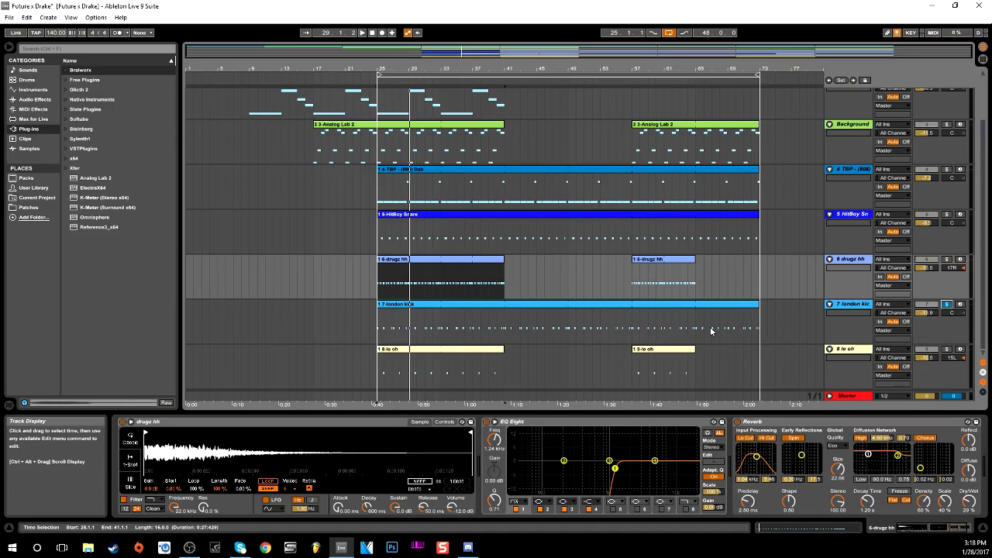
Step: Solo the 7-london kick track, show its devices, and play the kick pattern
{"action": "left_click", "coordinate": [576, 318]}
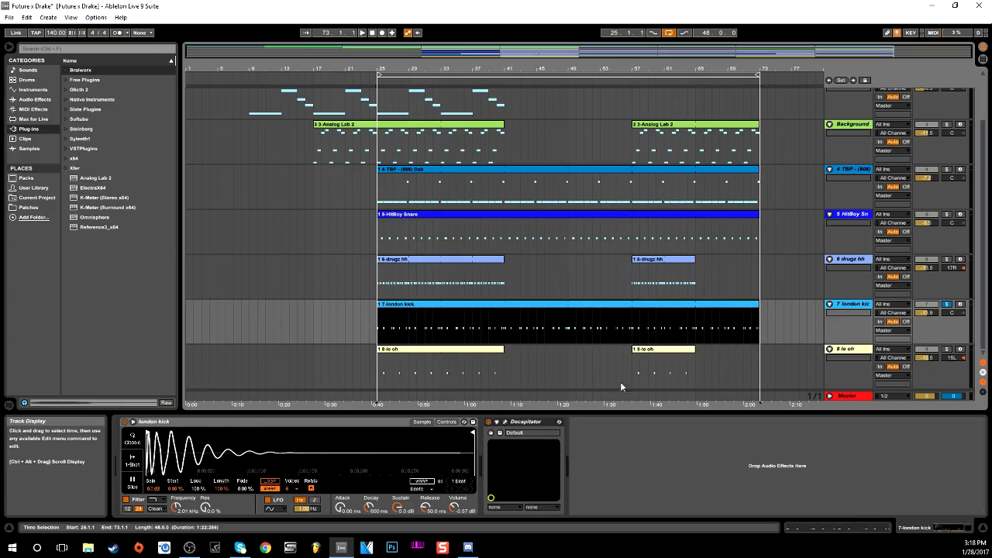
{"action": "left_click", "coordinate": [363, 33]}
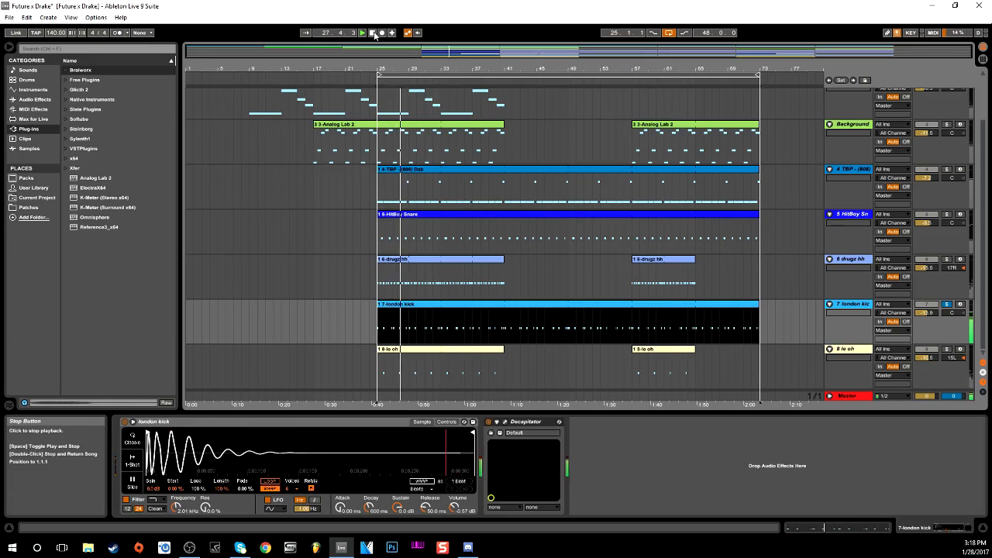
{"action": "left_click", "coordinate": [373, 33]}
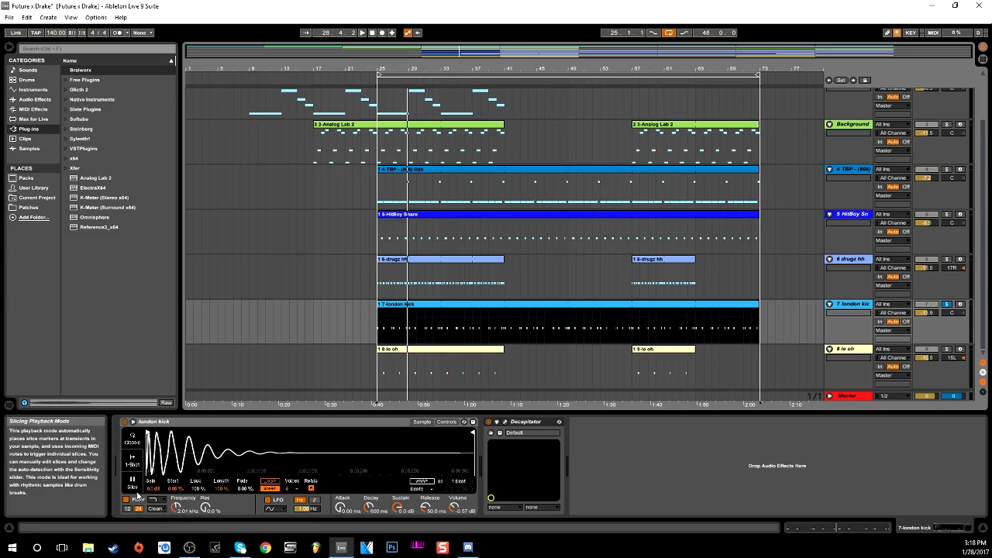
Step: Compare the kick's playback with and without the sampler's Filter, leaving the filter enabled
{"action": "left_click", "coordinate": [362, 32]}
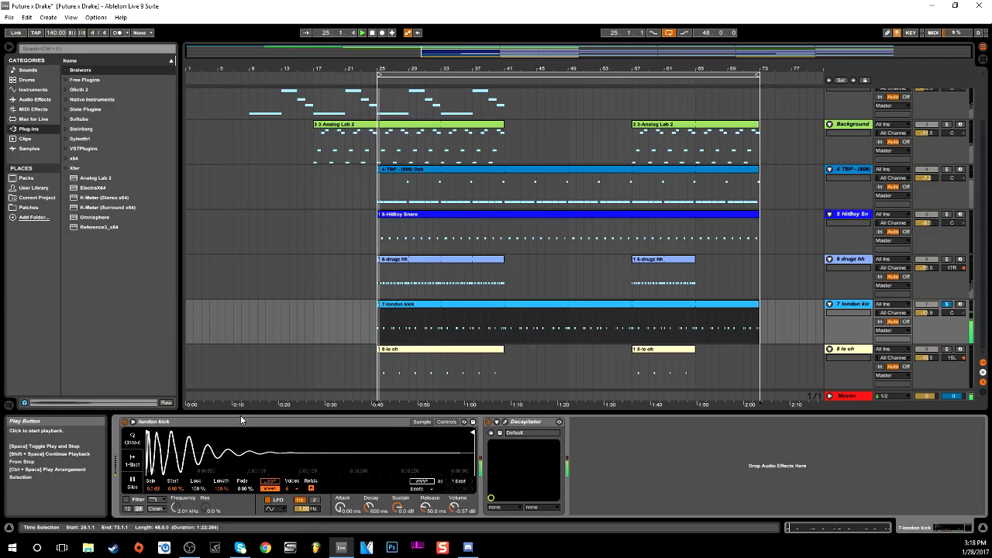
{"action": "left_click", "coordinate": [128, 501]}
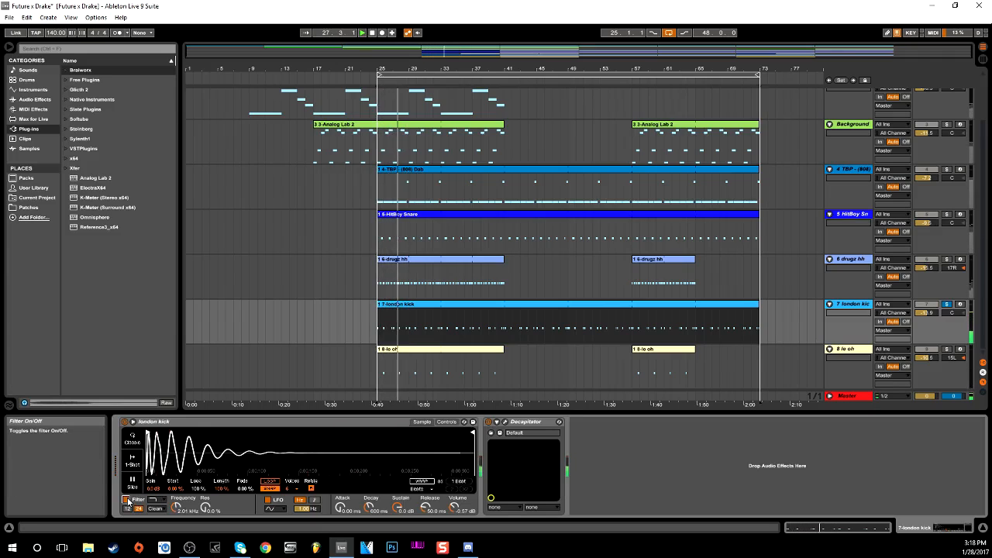
{"action": "left_click", "coordinate": [128, 501]}
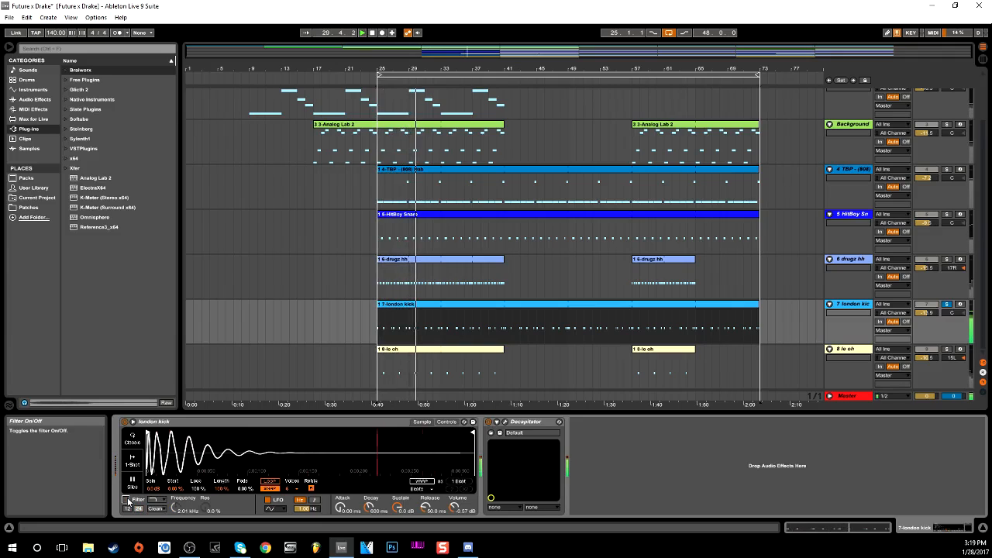
{"action": "left_click", "coordinate": [128, 500]}
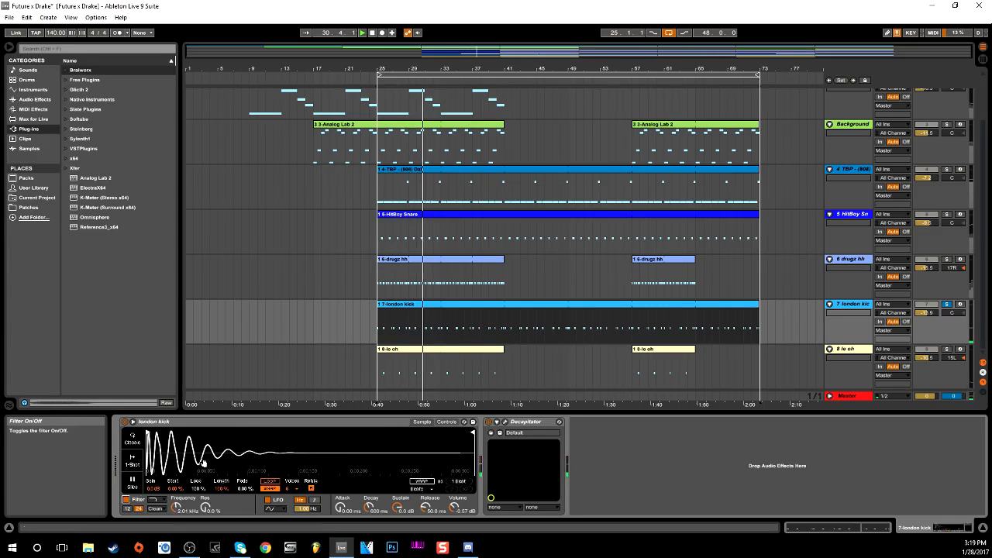
{"action": "left_click", "coordinate": [372, 34]}
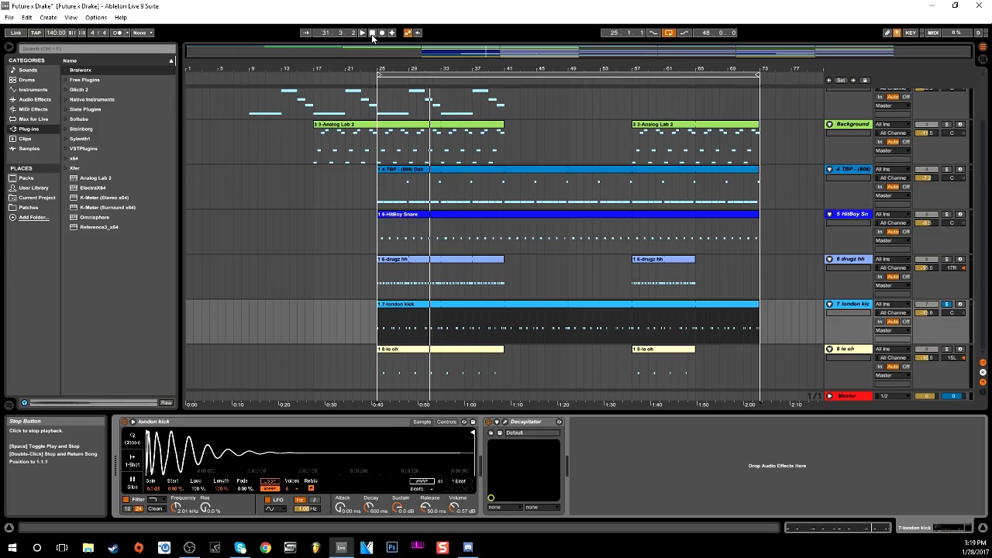
Step: Open the kick's Decapitator, compare playback with the plug-in off and on, leave it enabled, and close its window
{"action": "left_click", "coordinate": [507, 422]}
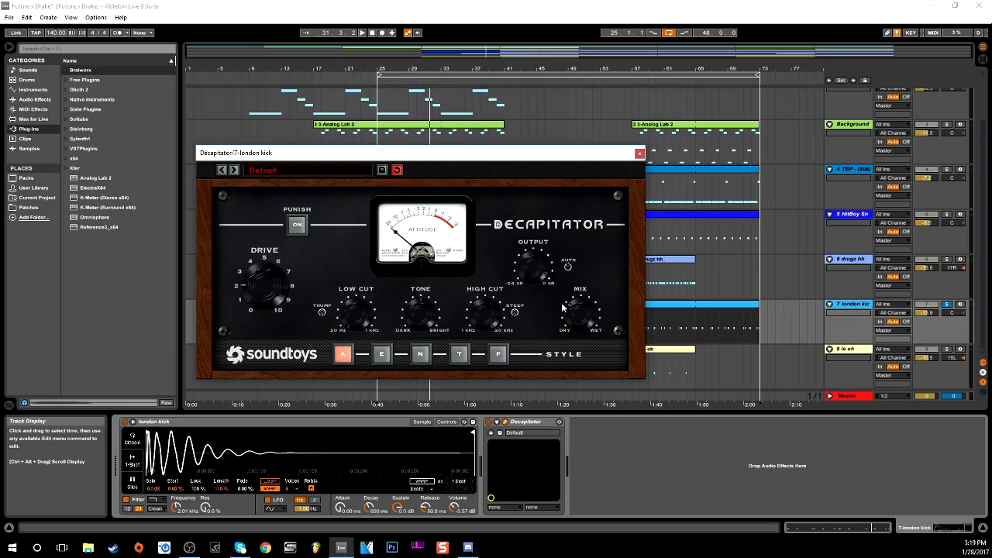
{"action": "left_click", "coordinate": [488, 423]}
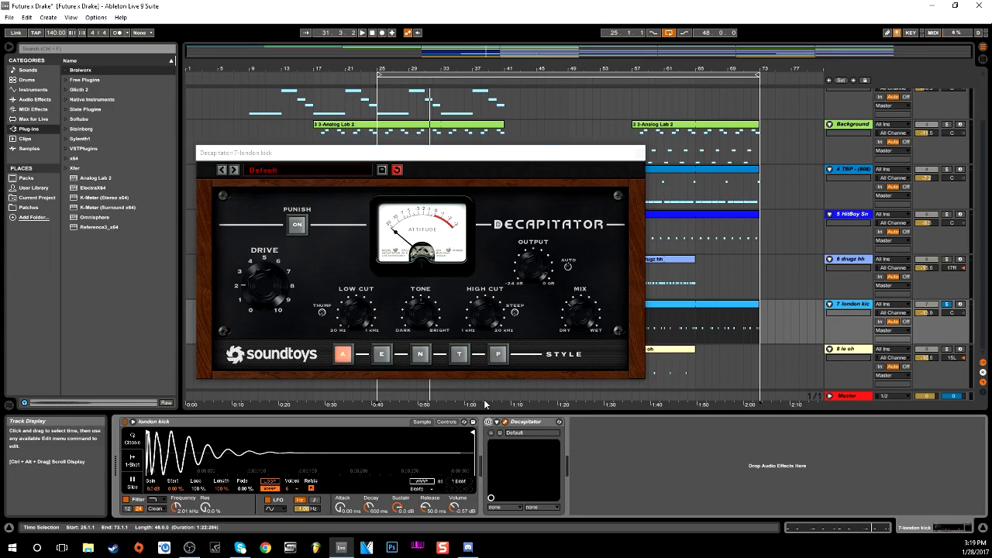
{"action": "left_click", "coordinate": [361, 33]}
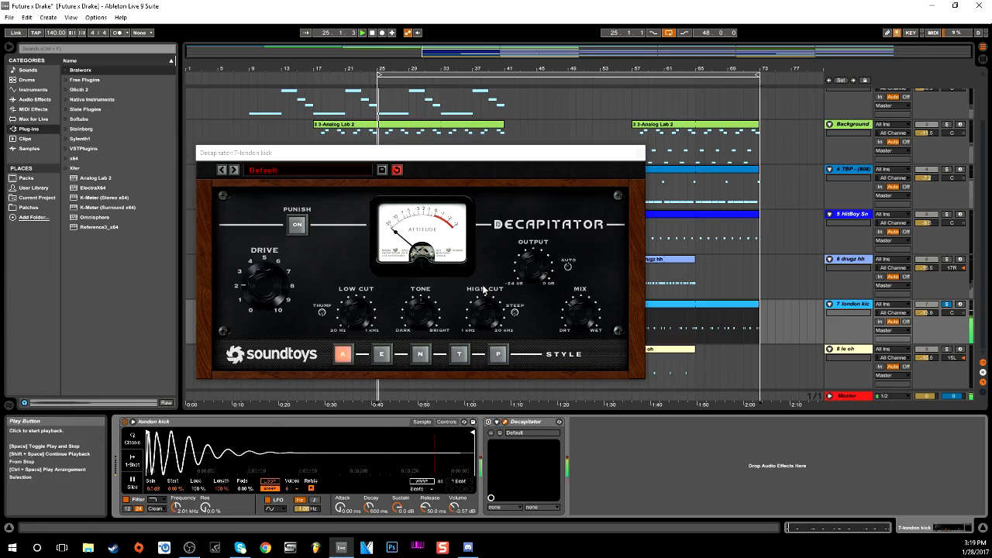
{"action": "left_click", "coordinate": [489, 422]}
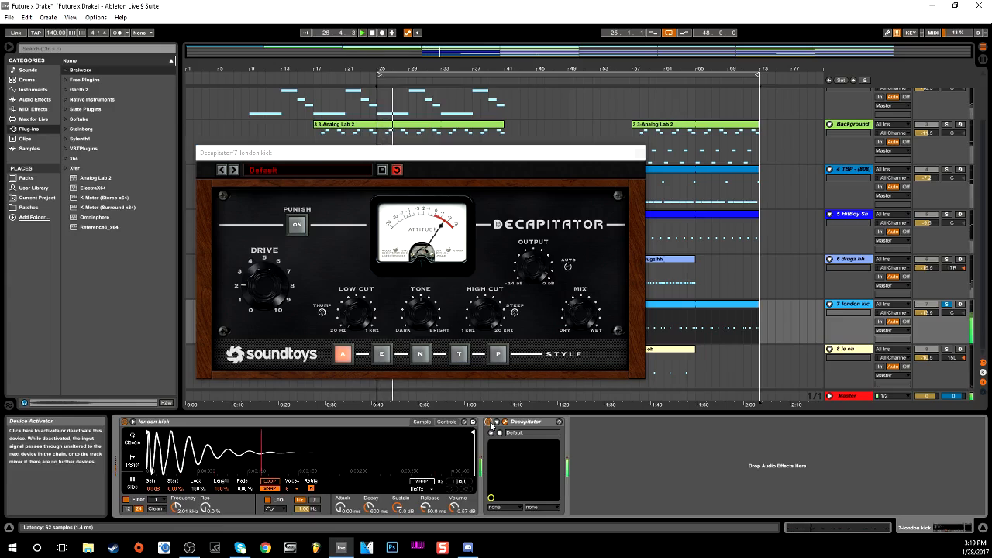
{"action": "left_click", "coordinate": [489, 423]}
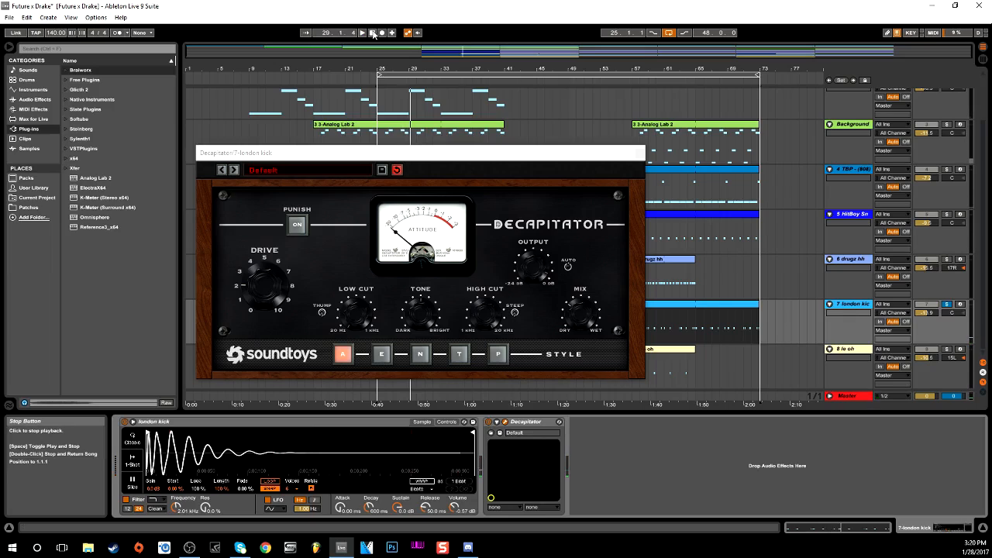
{"action": "left_click", "coordinate": [639, 152]}
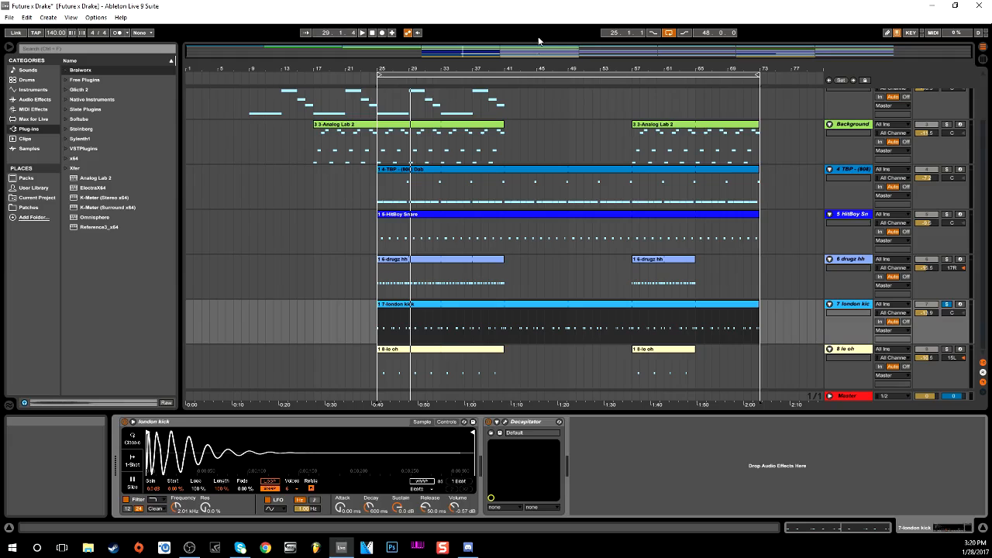
Step: Show the 8-le oh track's sampler device, then solo and record-arm the track
{"action": "left_click", "coordinate": [470, 355]}
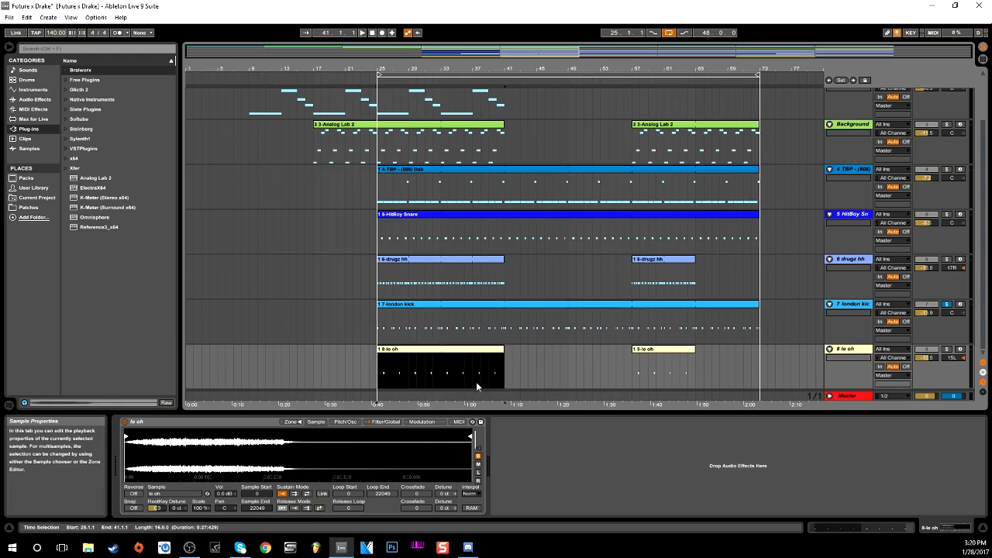
{"action": "left_click", "coordinate": [963, 350]}
{"action": "left_click", "coordinate": [963, 350]}
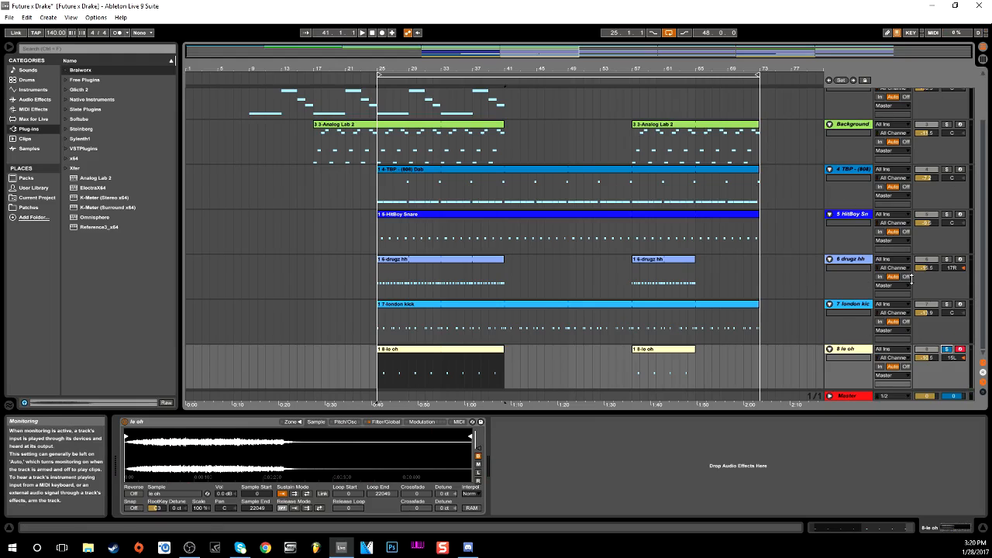
Step: Add the london kick, drugz hh, HitBoy Snare and 808 tracks to the solo, disarm 8-le oh, and play them together
{"action": "left_click", "coordinate": [947, 304]}
{"action": "left_click", "coordinate": [946, 259]}
{"action": "left_click", "coordinate": [946, 169]}
{"action": "left_click", "coordinate": [962, 349]}
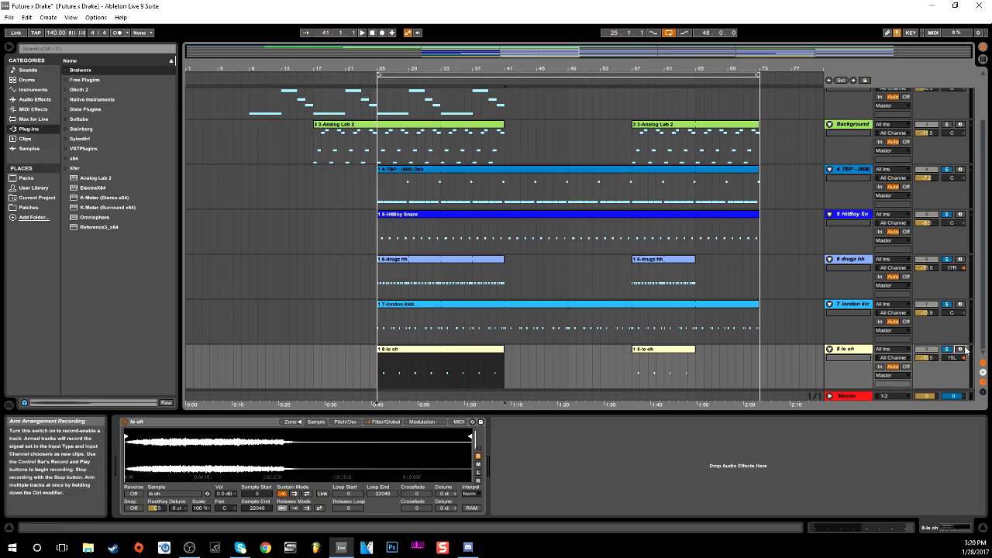
{"action": "key", "text": "space"}
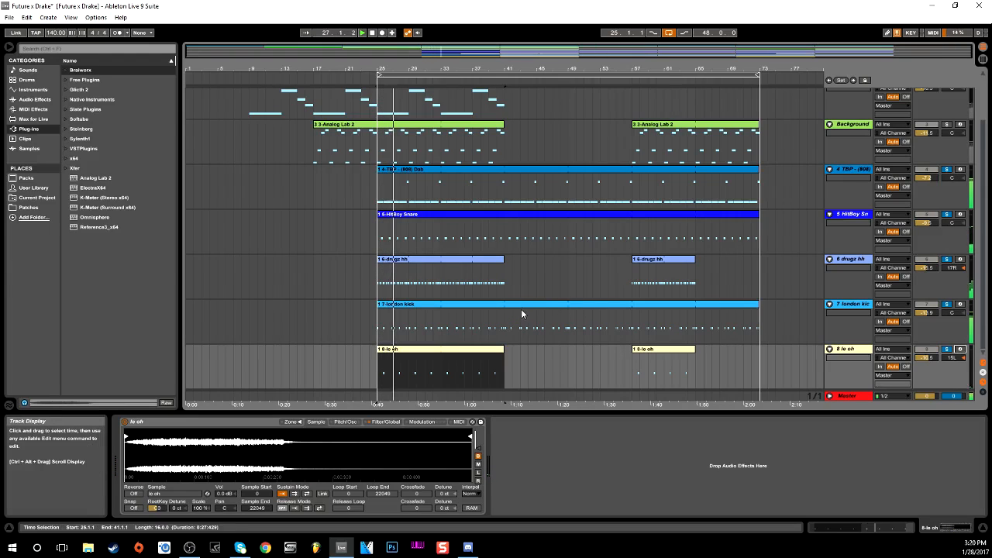
{"action": "scroll", "coordinate": [867, 245], "scroll_direction": "up", "scroll_amount": 3}
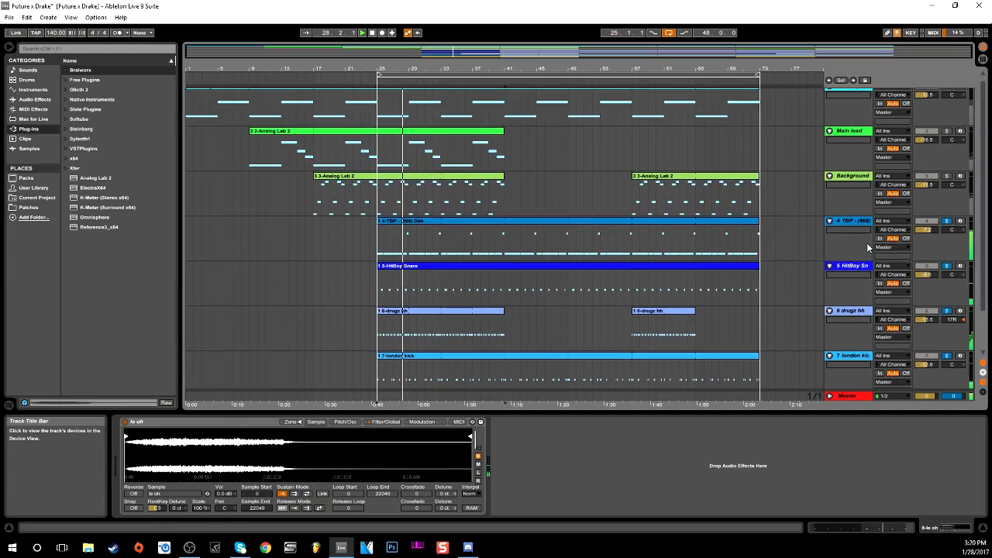
Step: Solo the Background pad, add every drum track, 8-le oh, Main lead and Main Arp to the solo, and play them together before stopping
{"action": "left_click", "coordinate": [948, 177]}
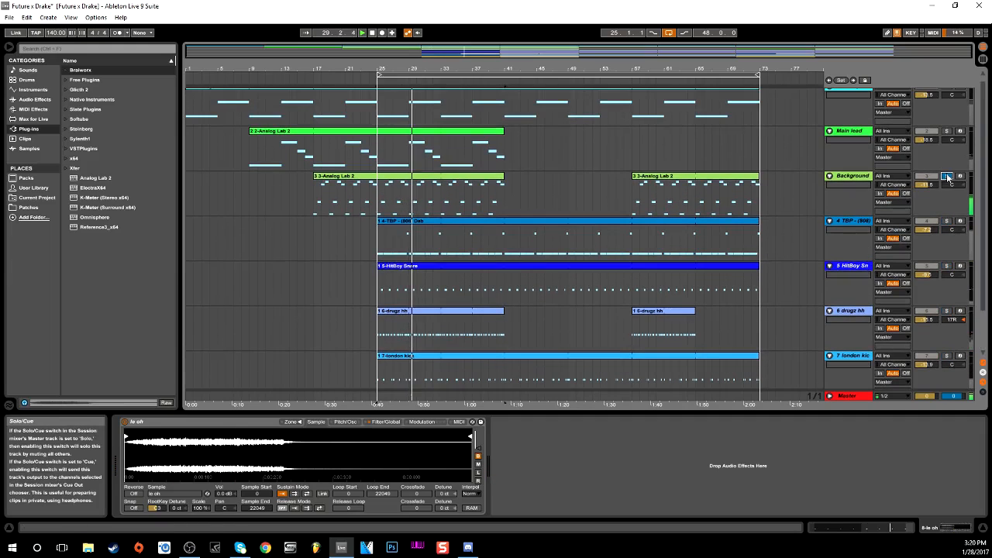
{"action": "left_click", "coordinate": [947, 221], "text": "ctrl"}
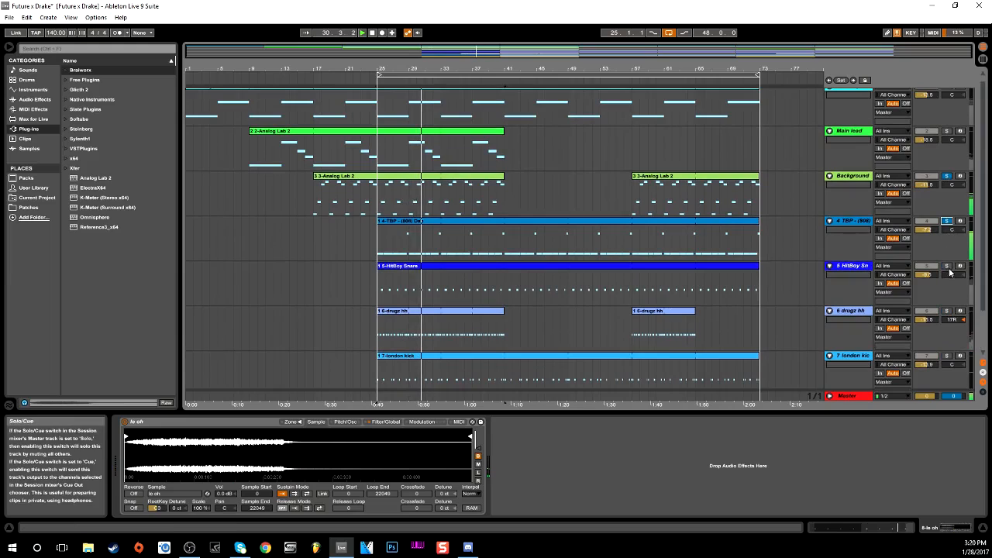
{"action": "left_click", "coordinate": [946, 311], "text": "ctrl"}
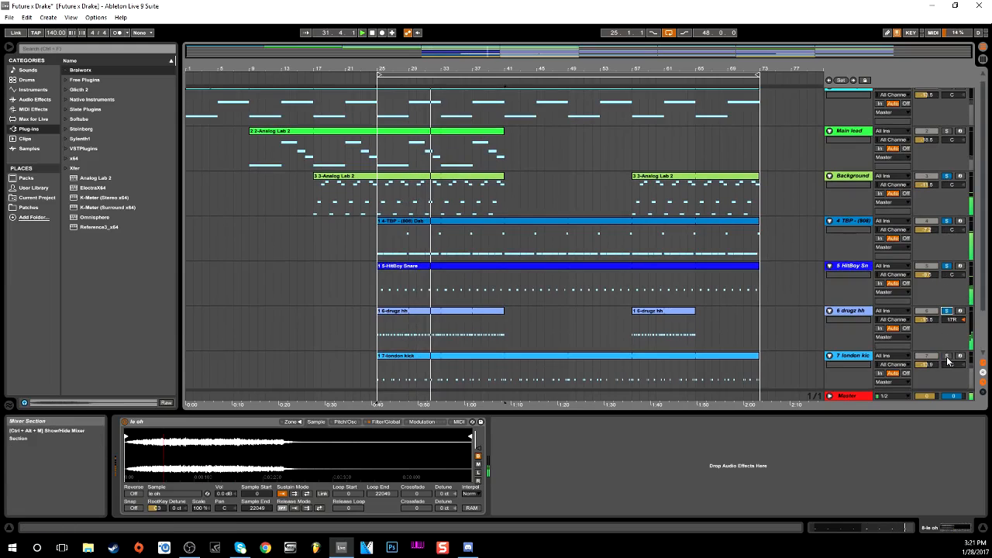
{"action": "scroll", "coordinate": [949, 358], "scroll_direction": "down", "scroll_amount": 3}
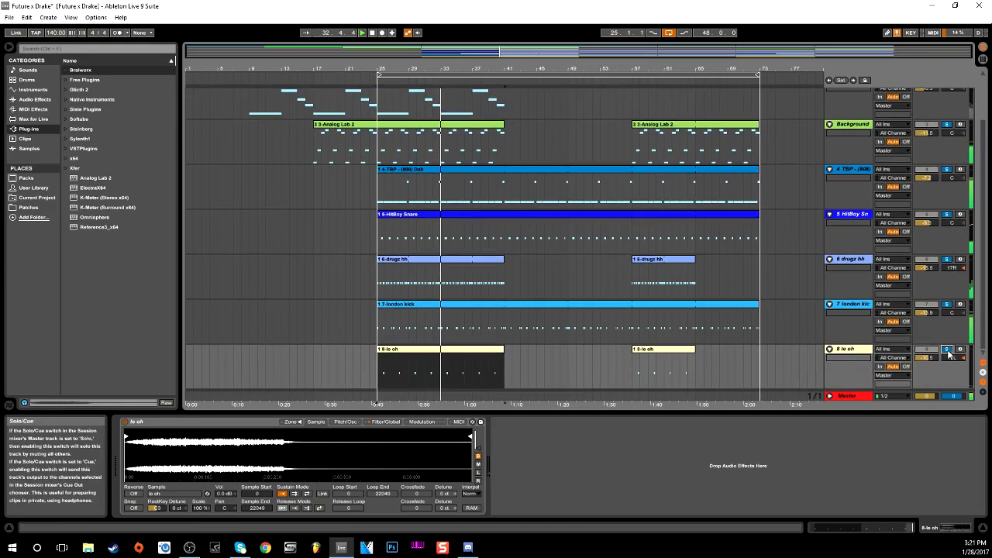
{"action": "scroll", "coordinate": [949, 354], "scroll_direction": "up", "scroll_amount": 3}
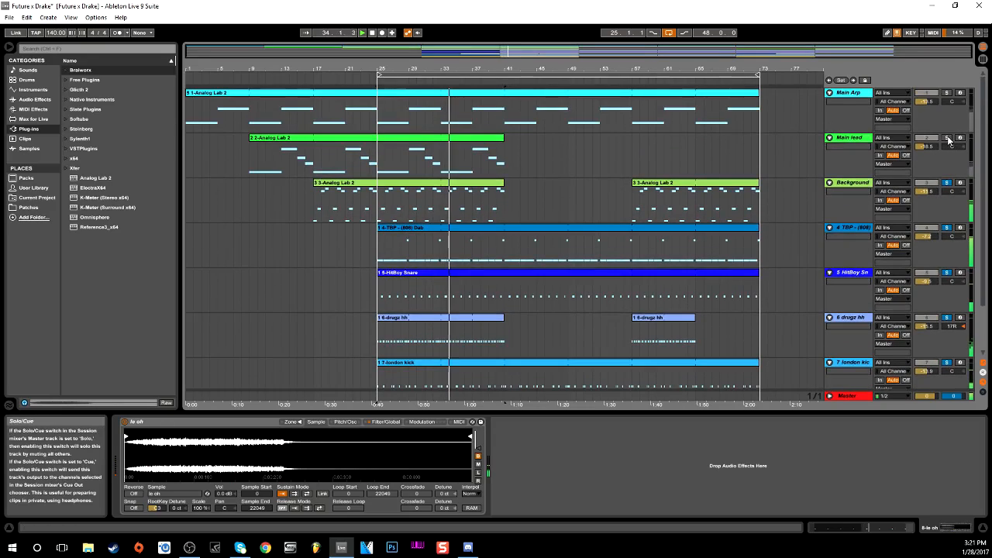
{"action": "left_click", "coordinate": [946, 138], "text": "ctrl"}
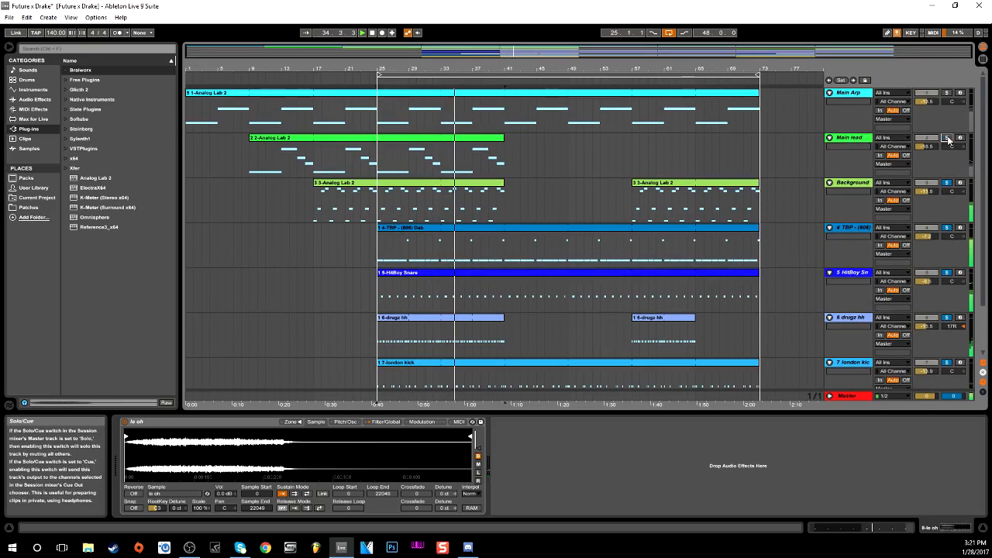
{"action": "left_click", "coordinate": [947, 93], "text": "ctrl"}
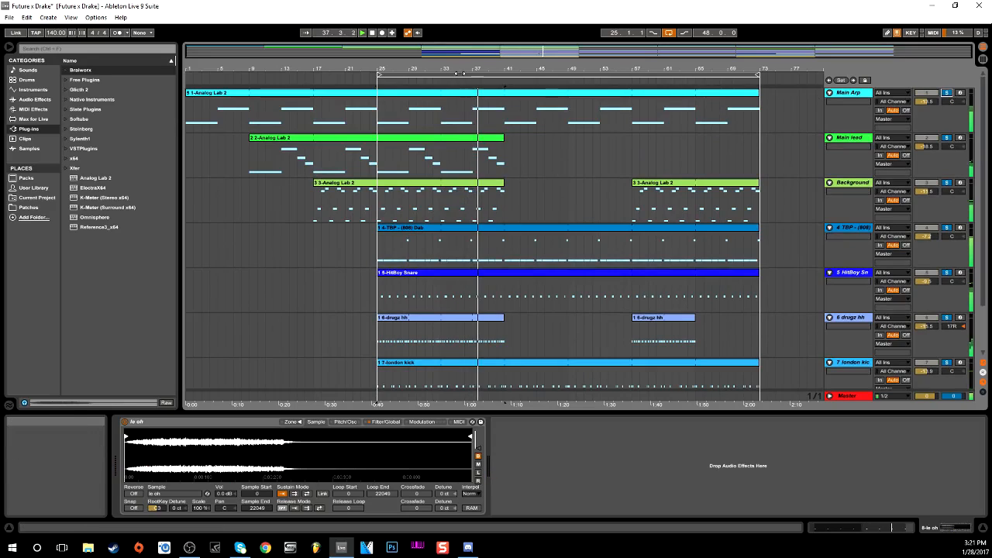
{"action": "left_click", "coordinate": [373, 34]}
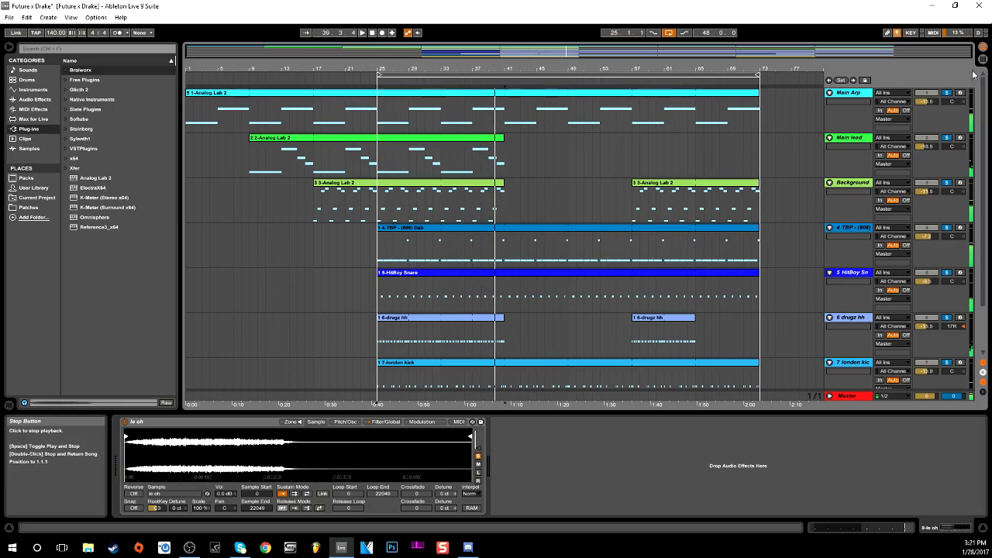
Step: Show the session mixer, open the Master track's bx_limiter and bx_meter windows, and arrange them side by side
{"action": "left_click", "coordinate": [982, 59]}
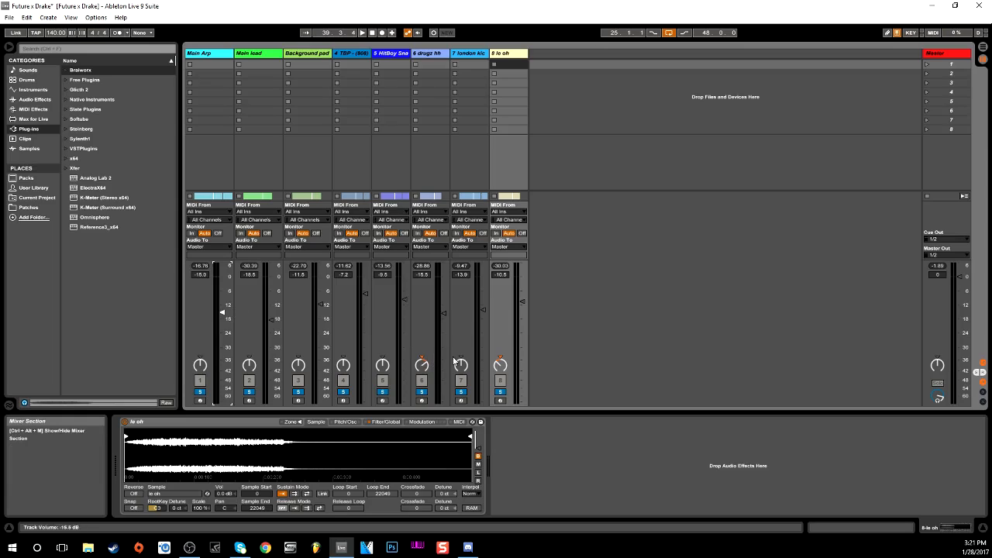
{"action": "left_click_drag", "start_coordinate": [501, 356], "coordinate": [506, 354]}
{"action": "left_click", "coordinate": [948, 53]}
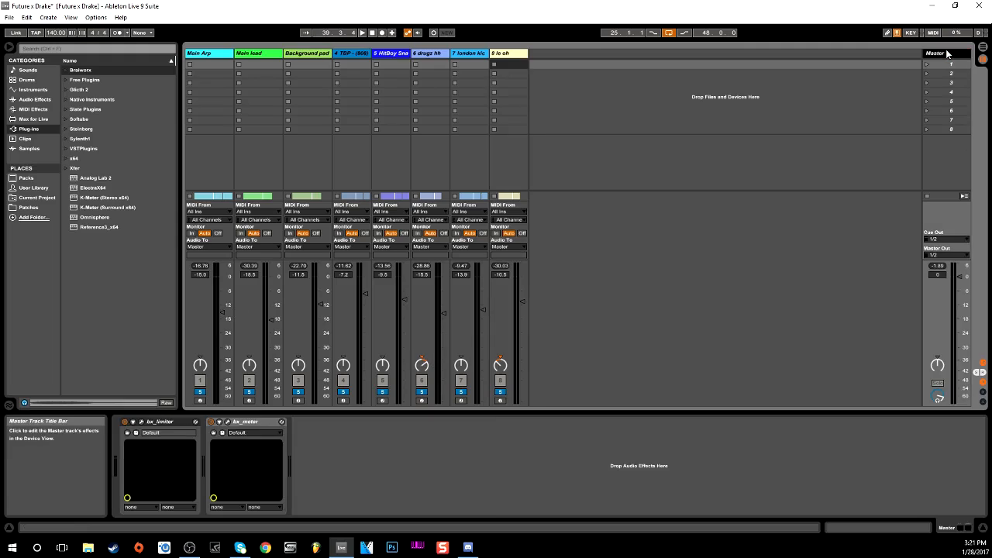
{"action": "left_click", "coordinate": [141, 422]}
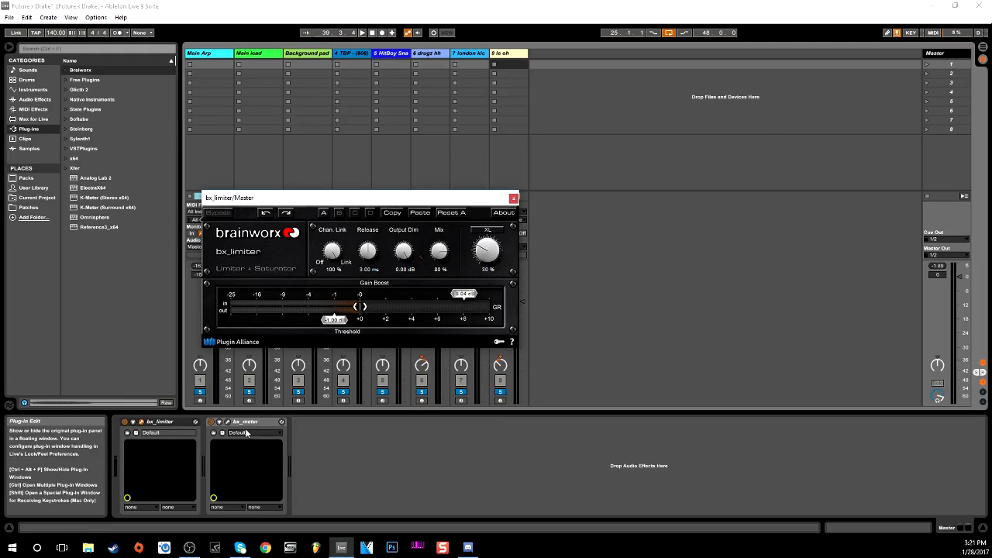
{"action": "left_click", "coordinate": [227, 423]}
{"action": "left_click_drag", "start_coordinate": [440, 199], "coordinate": [592, 259]}
{"action": "left_click_drag", "start_coordinate": [804, 112], "coordinate": [827, 78]}
{"action": "left_click_drag", "start_coordinate": [642, 247], "coordinate": [707, 261]}
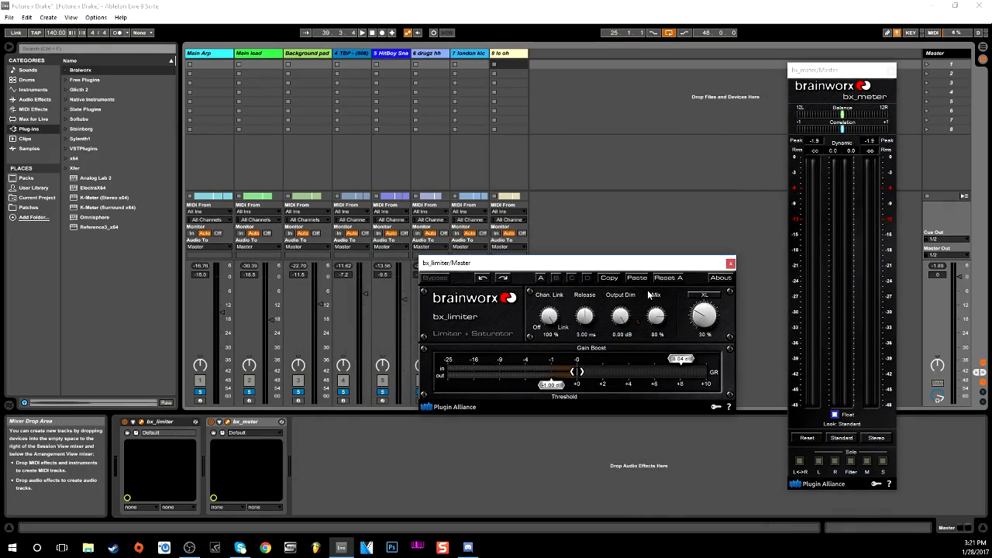
Step: Turn off bx_limiter on the Master, play the beat to check its level on bx_meter, and stop playback
{"action": "left_click", "coordinate": [125, 423]}
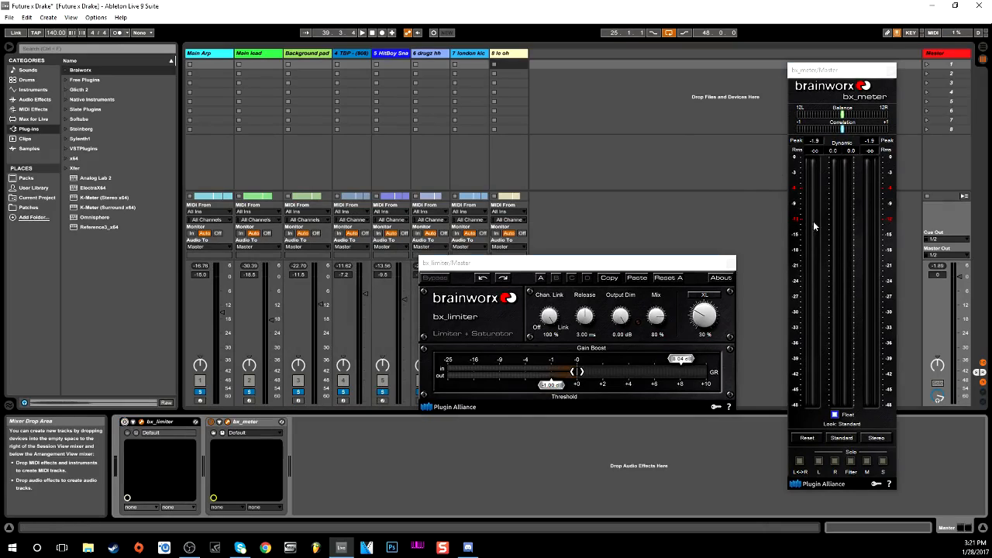
{"action": "left_click", "coordinate": [362, 32]}
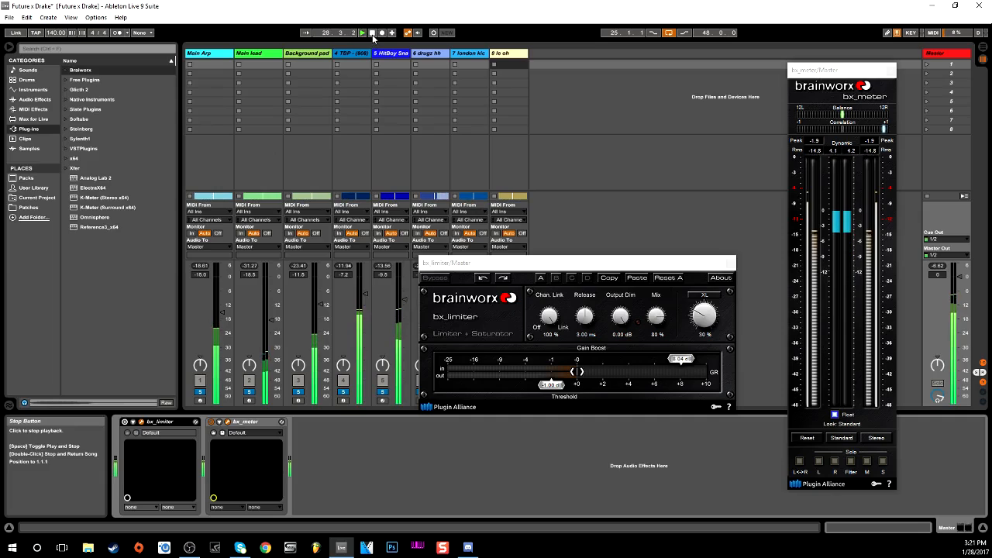
{"action": "left_click", "coordinate": [373, 36]}
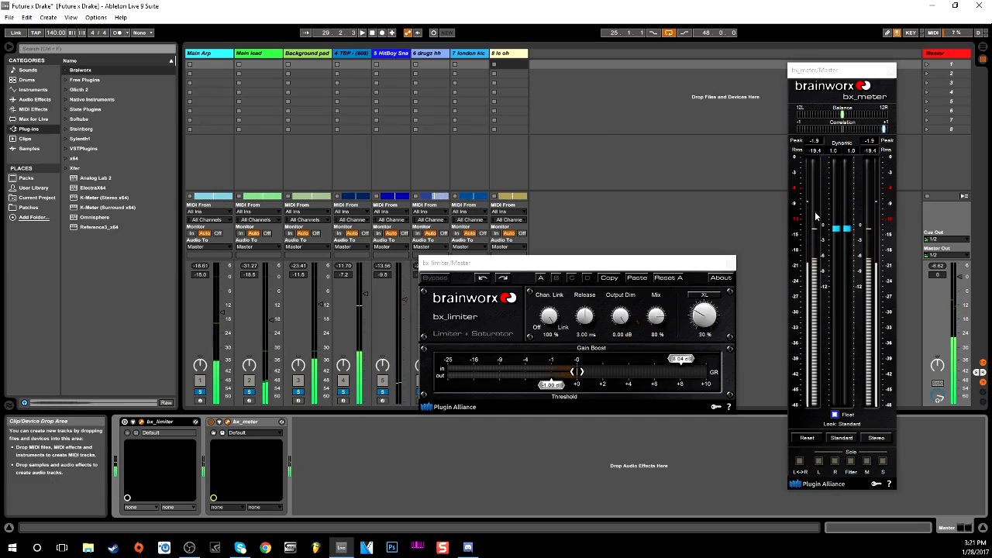
Step: Set the bx_meter scale to K(atz)-14 and return it to Standard
{"action": "left_click", "coordinate": [842, 438]}
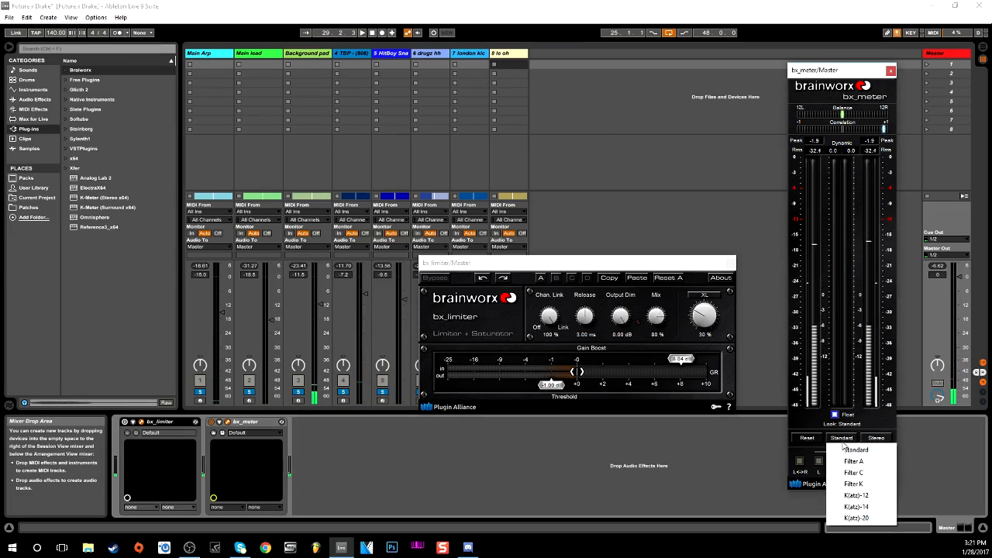
{"action": "left_click", "coordinate": [851, 506]}
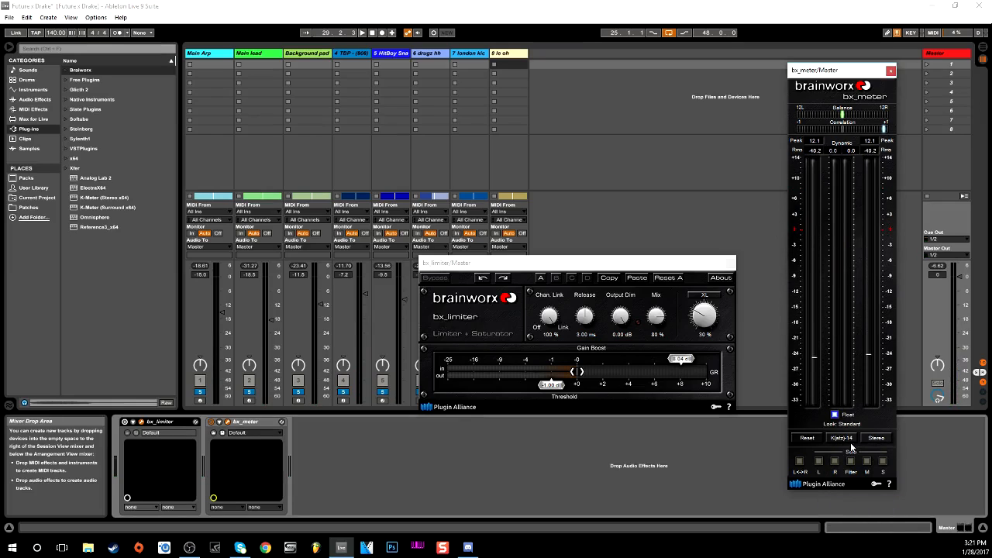
{"action": "left_click", "coordinate": [850, 438]}
{"action": "left_click", "coordinate": [852, 445]}
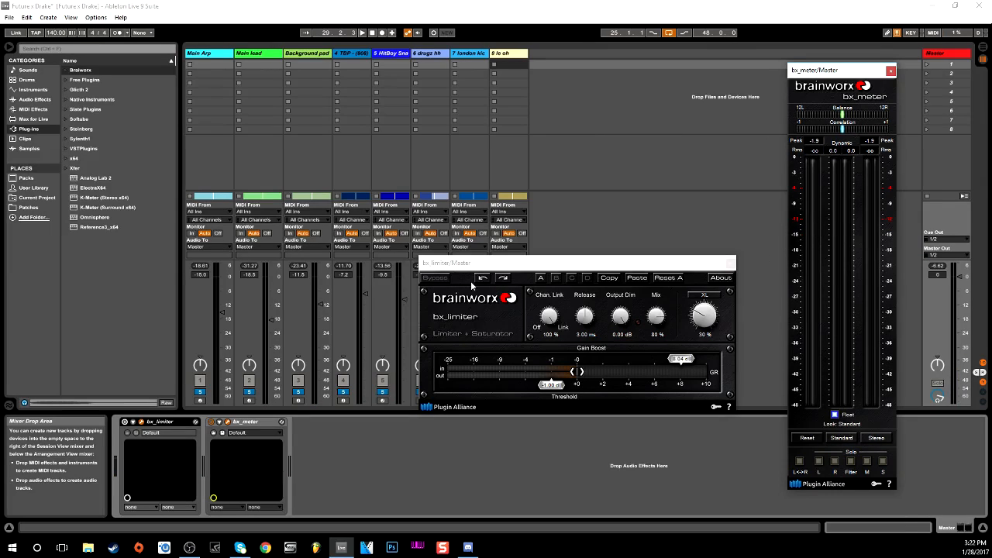
Step: Turn bx_limiter back on and play the beat through it to check the limited level on bx_meter
{"action": "left_click", "coordinate": [125, 423]}
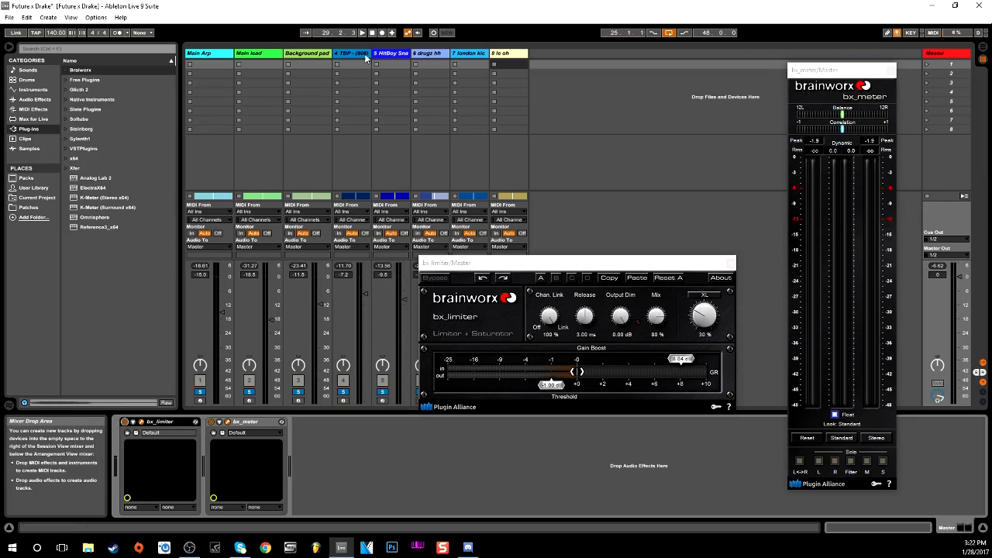
{"action": "left_click", "coordinate": [363, 34]}
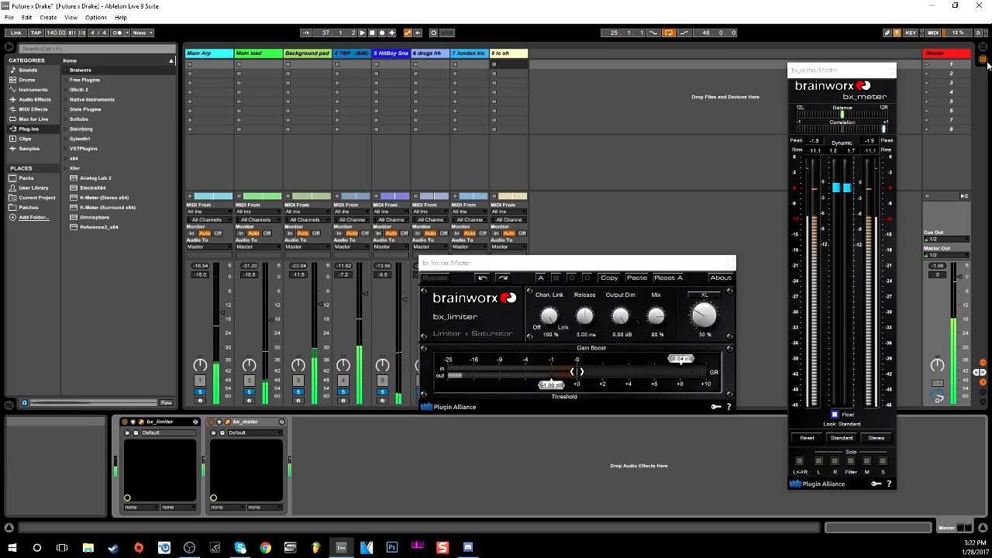
Step: Return to the arrangement and close the bx_meter and bx_limiter windows
{"action": "left_click", "coordinate": [983, 48]}
{"action": "left_click", "coordinate": [890, 71]}
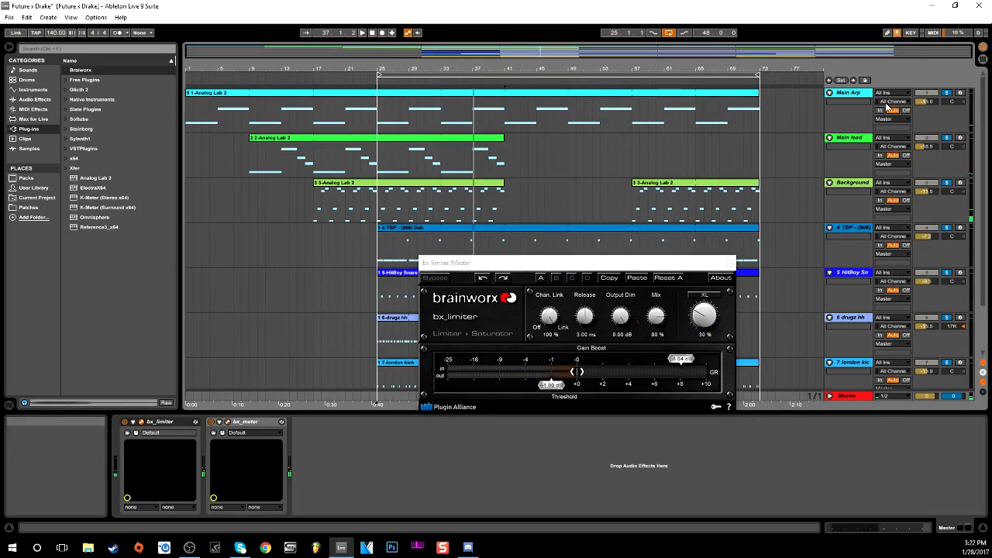
{"action": "left_click", "coordinate": [729, 263]}
Step: Fold all eight tracks in the arrangement, from 8-le oh up to Main Arp, and clear the solo on every track
{"action": "scroll", "coordinate": [573, 246], "scroll_direction": "down", "scroll_amount": 3}
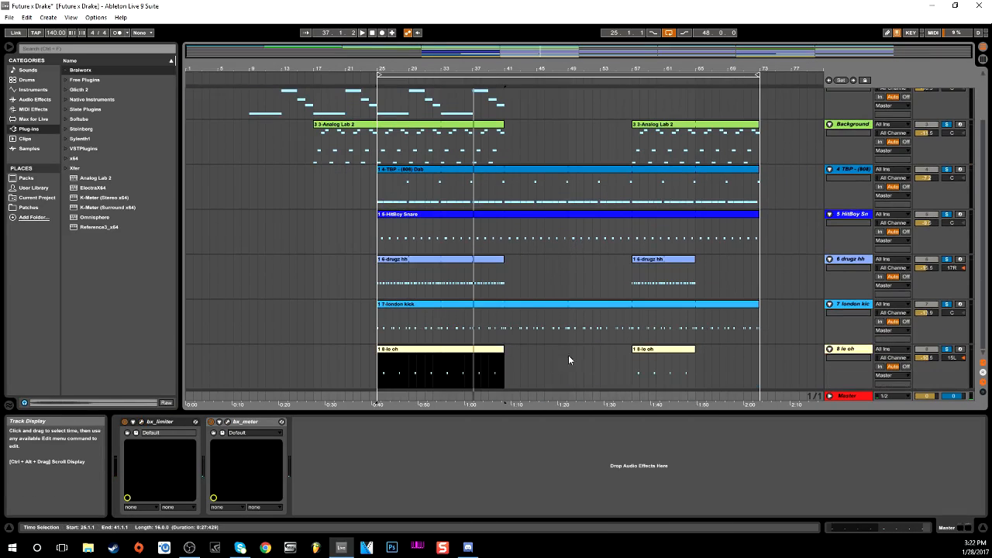
{"action": "left_click", "coordinate": [829, 349]}
{"action": "left_click", "coordinate": [838, 305]}
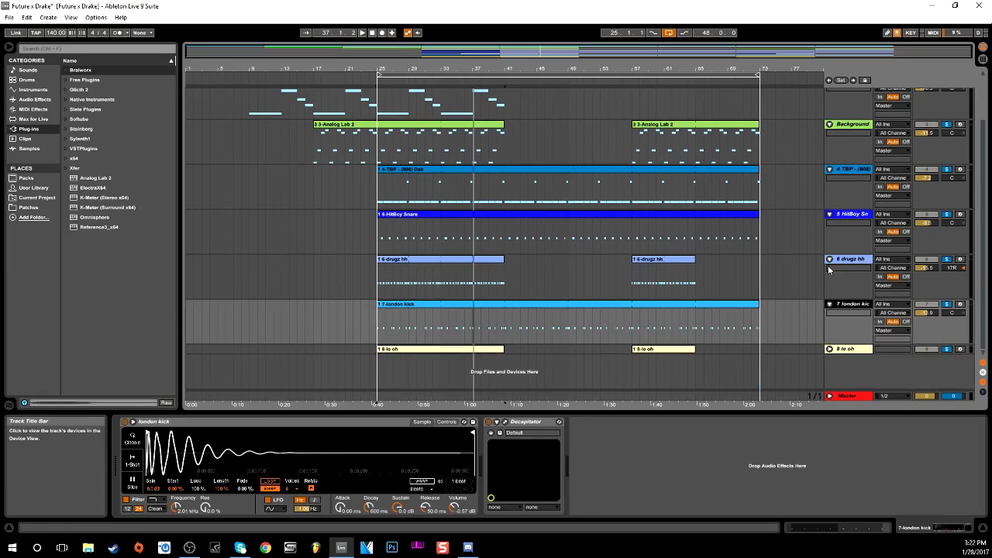
{"action": "left_click", "coordinate": [829, 304]}
{"action": "left_click", "coordinate": [829, 317]}
{"action": "left_click", "coordinate": [830, 272]}
{"action": "left_click", "coordinate": [828, 228]}
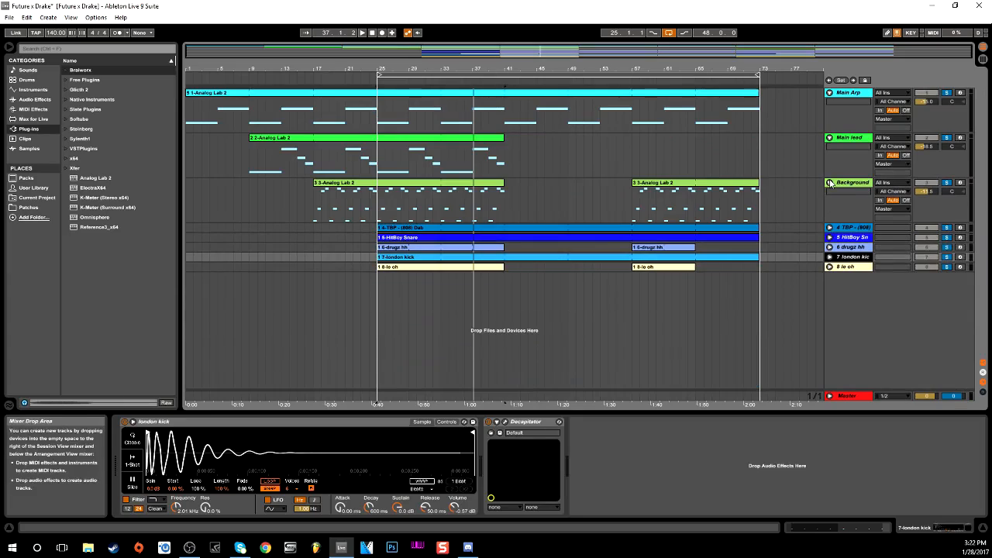
{"action": "left_click", "coordinate": [829, 182]}
{"action": "left_click", "coordinate": [829, 137]}
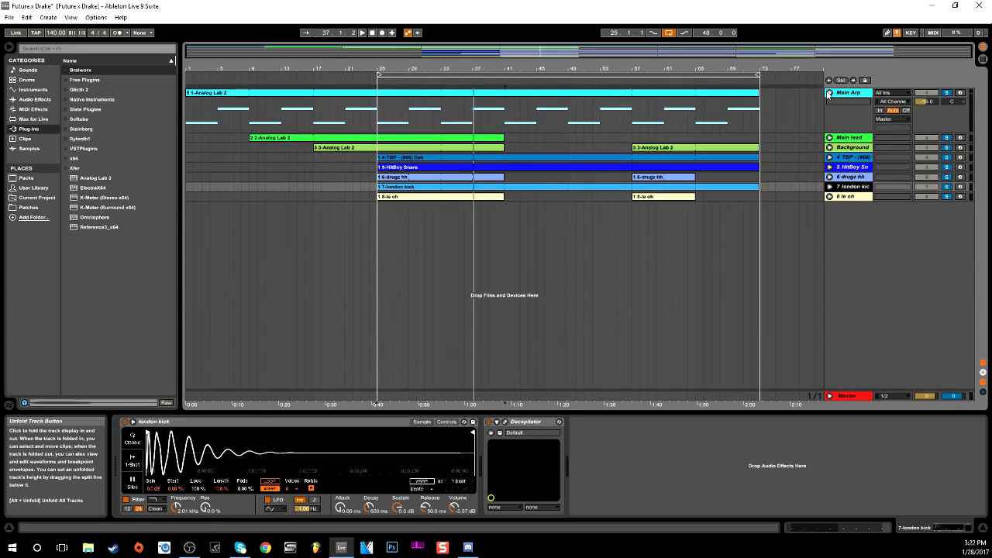
{"action": "left_click", "coordinate": [829, 93]}
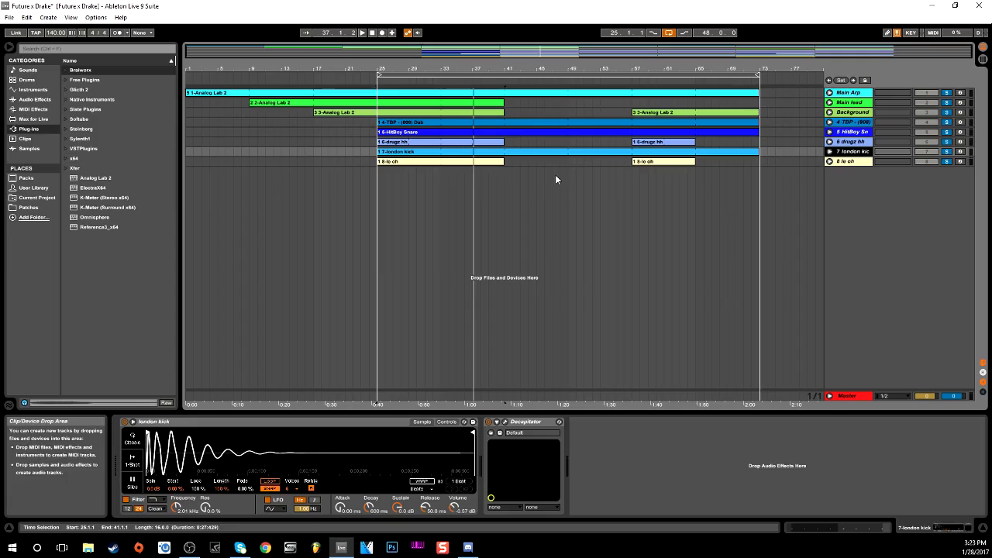
{"action": "left_click", "coordinate": [947, 92]}
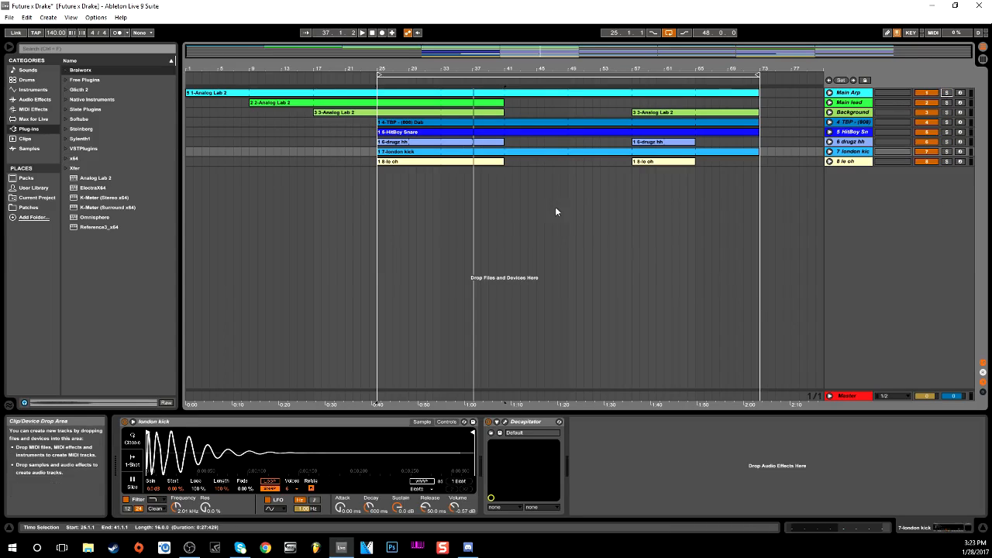